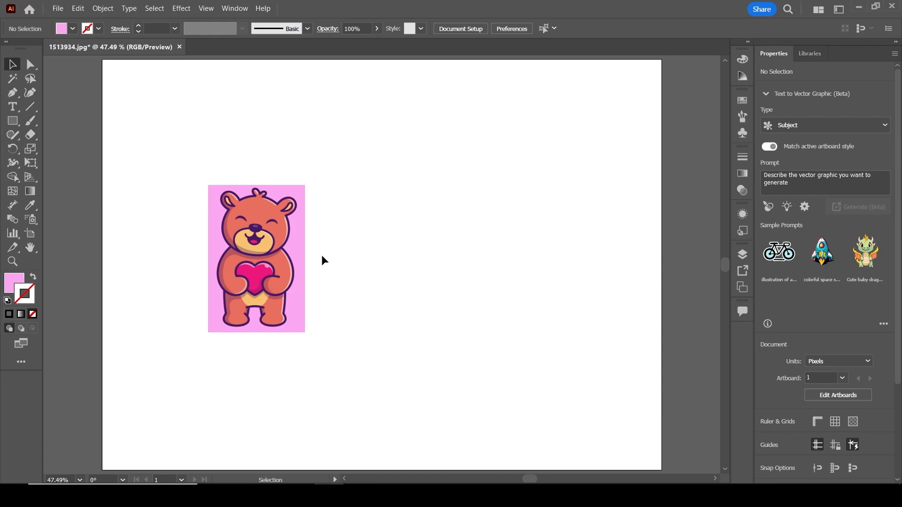
Move the bear image to the middle of the artboard.
left_click_drag(249, 237, 381, 249)
scroll(399, 245, "up", 10)
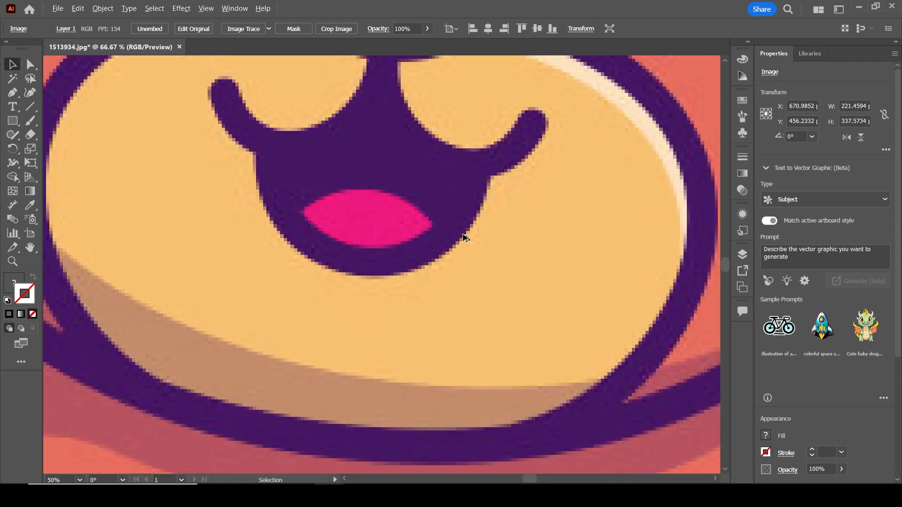
scroll(463, 237, "down", 2)
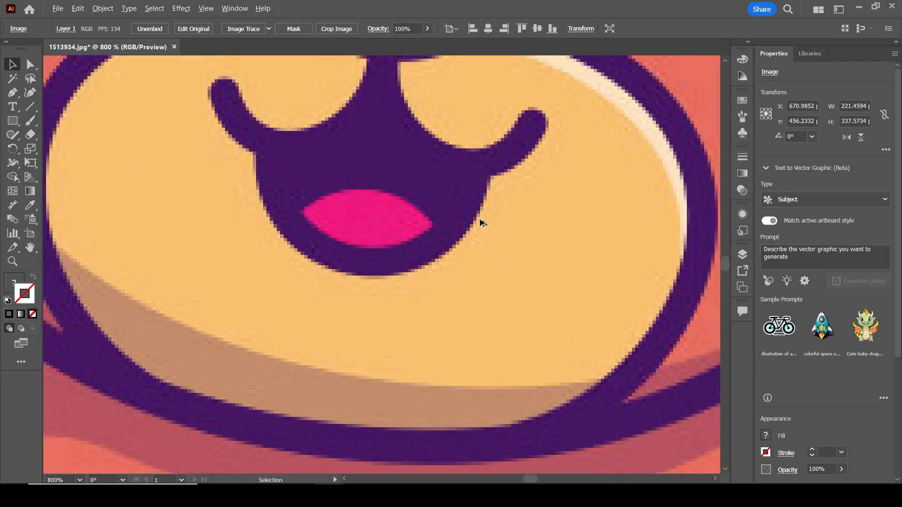
scroll(481, 222, "down", 8)
left_click_drag(482, 221, 416, 256)
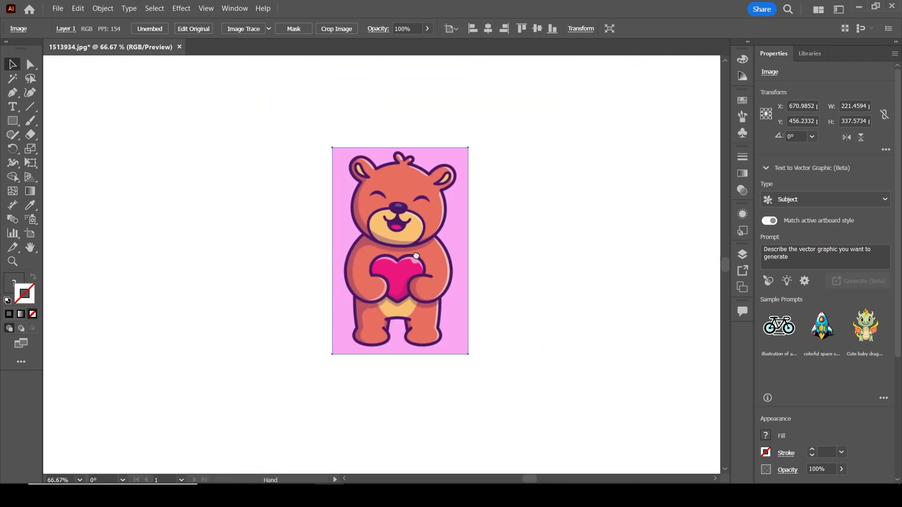
Trace the bear image with the 16 Colors preset and expand the tracing into editable paths.
left_click(268, 29)
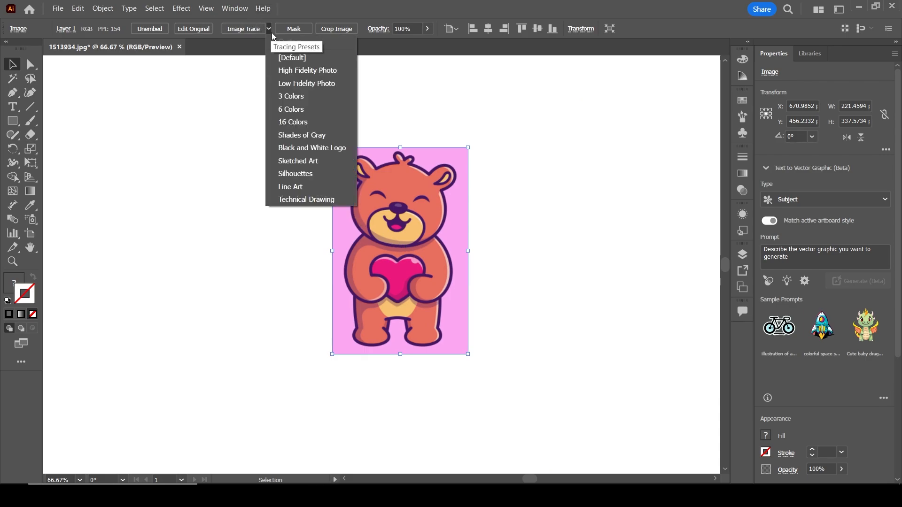
left_click(295, 122)
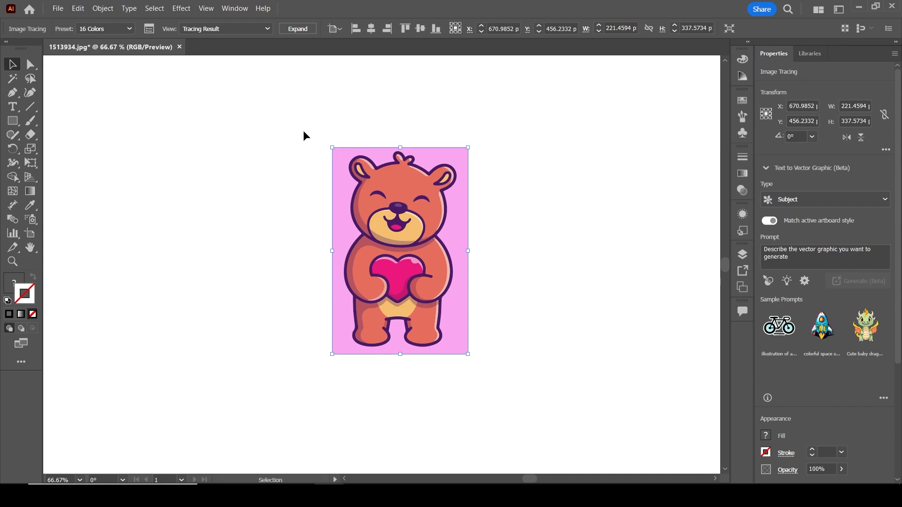
left_click(297, 29)
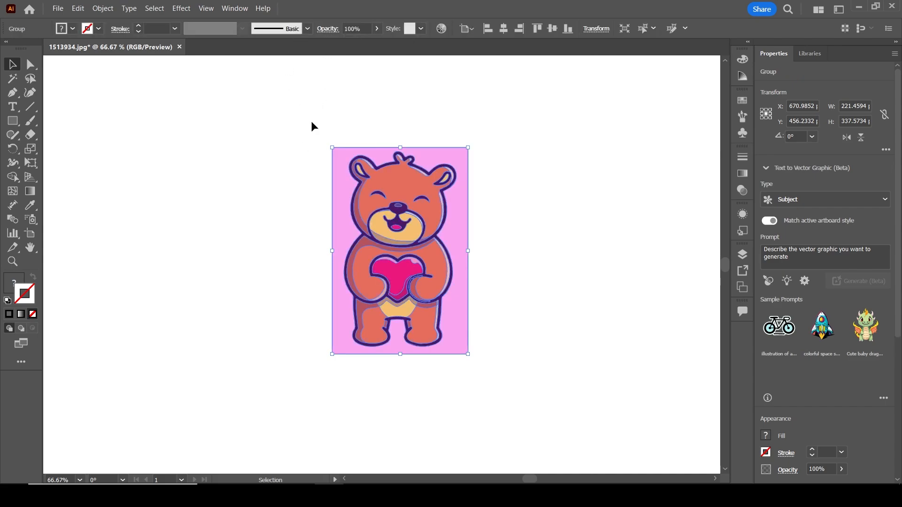
left_click(534, 195)
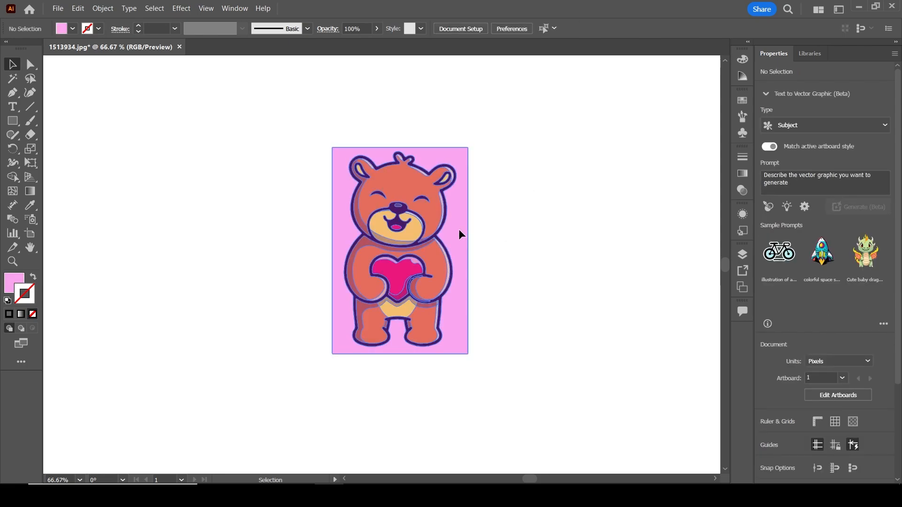
Ungroup the expanded bear tracing into separate shapes.
left_click(458, 230)
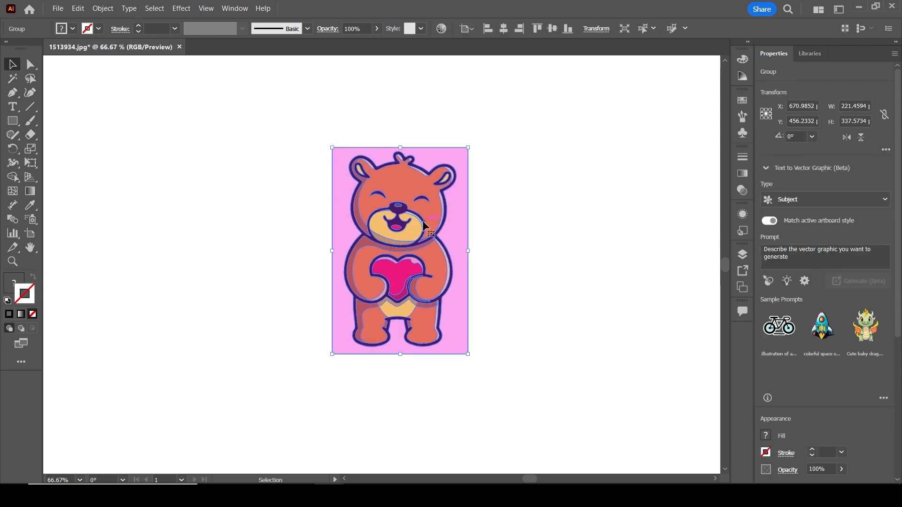
scroll(424, 223, "up", 4, "alt")
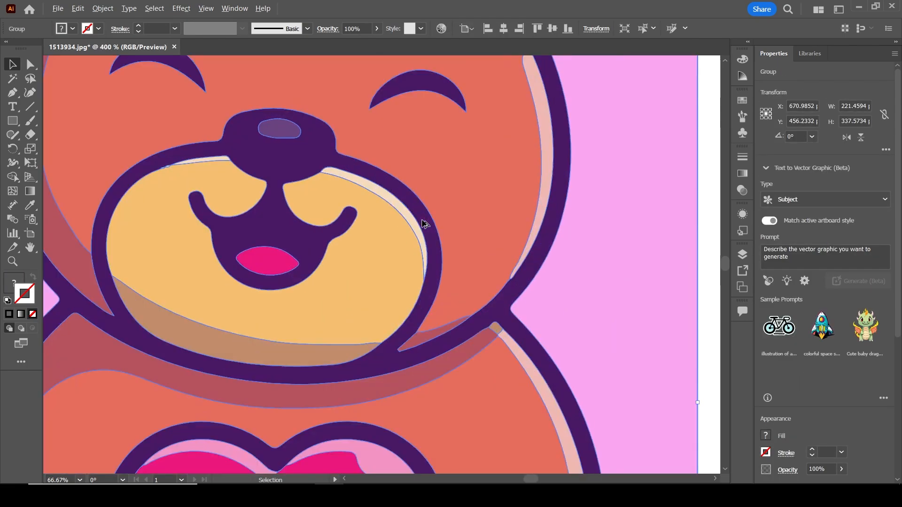
scroll(328, 138, "down", 1, "alt")
right_click(327, 136)
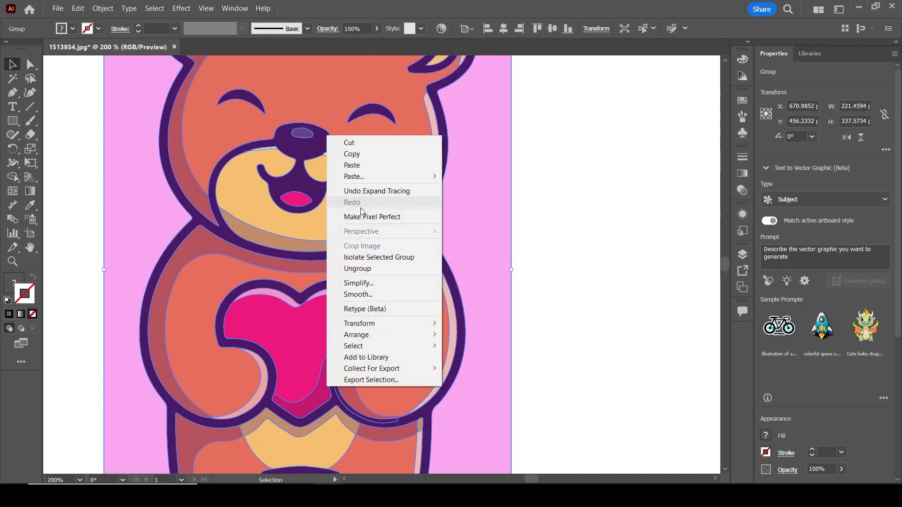
left_click(380, 271)
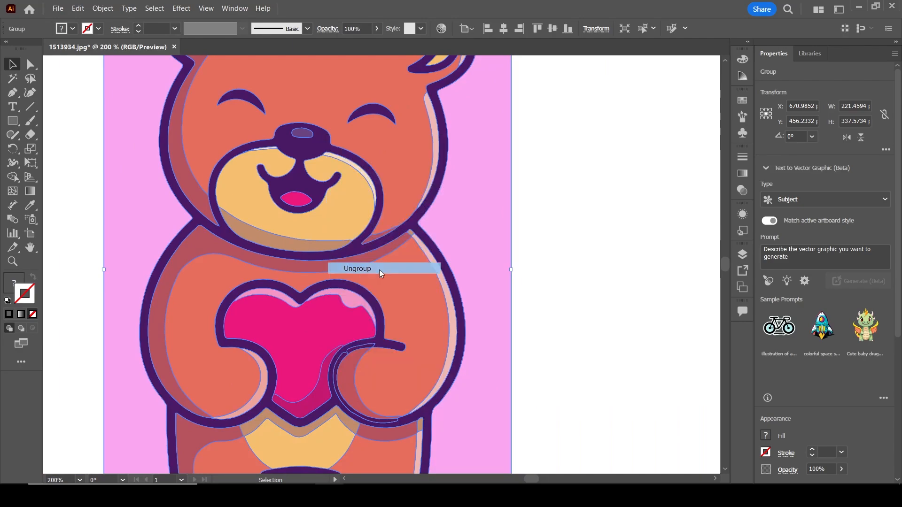
Delete the pink background shape behind the bear.
left_click(634, 168)
left_click(472, 196)
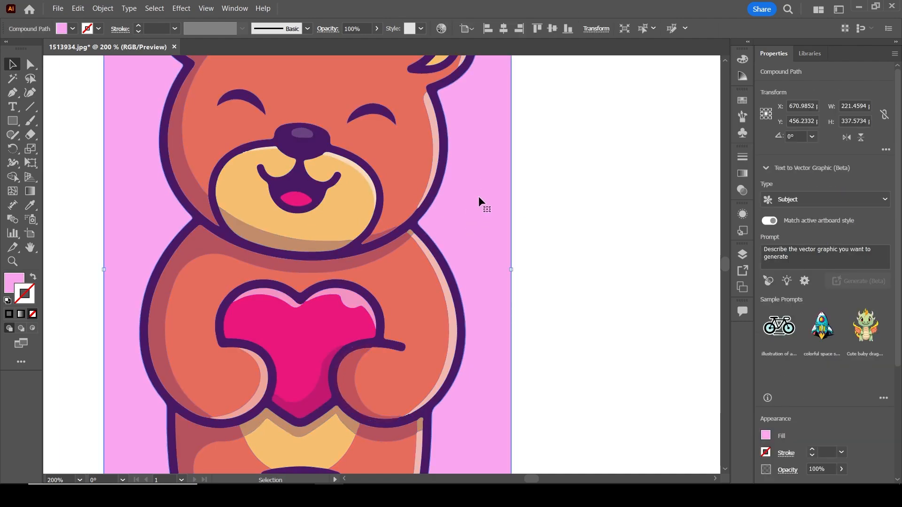
key("Delete")
Try shifting the bear's closed eye beside the right ear slightly downward and undo the move.
scroll(403, 217, "down", 5)
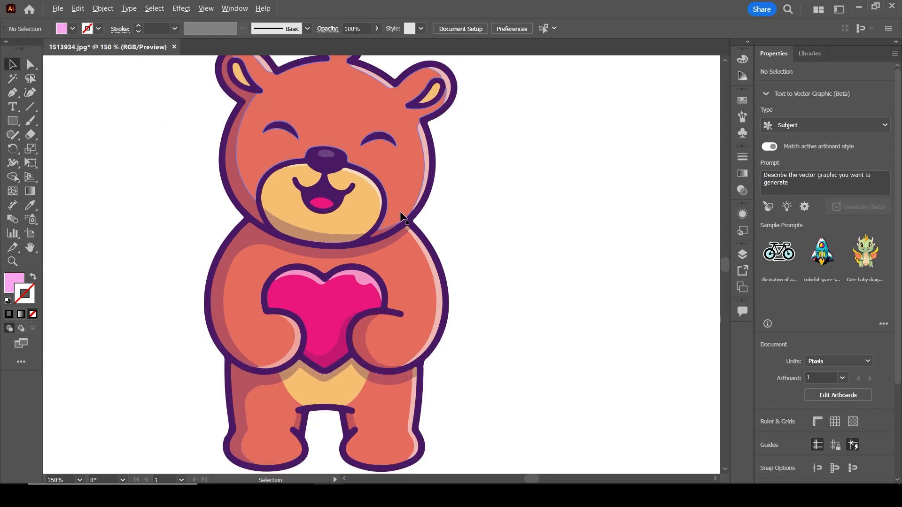
scroll(362, 196, "up", 8)
scroll(362, 196, "up", 6)
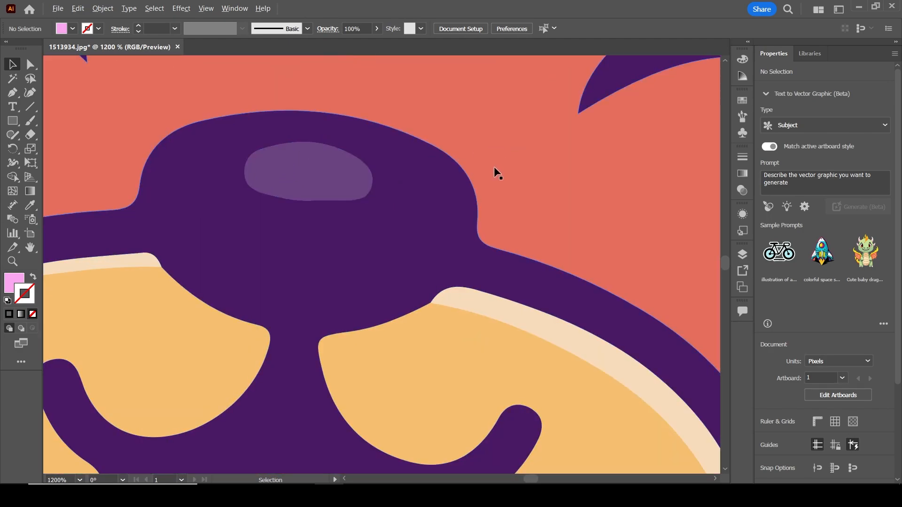
scroll(494, 167, "down", 6)
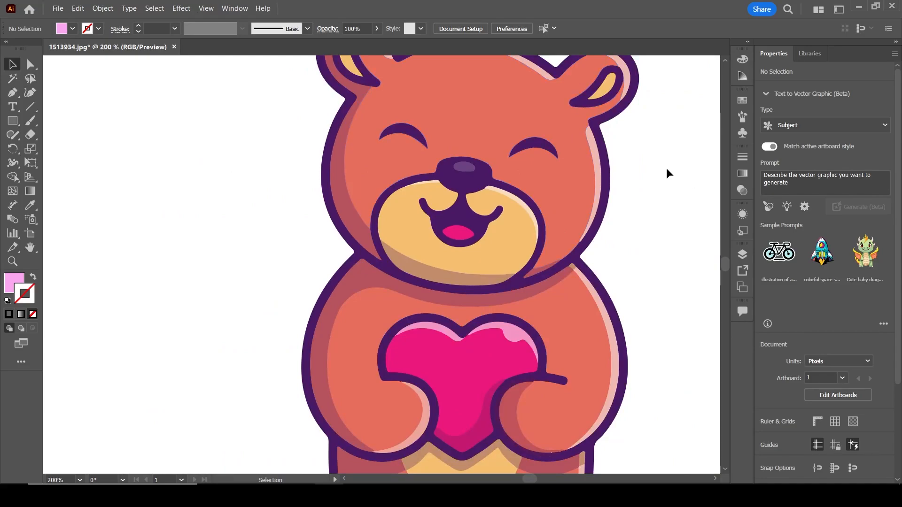
mouse_move(522, 148)
left_mouse_down()
mouse_move(613, 151)
mouse_move(523, 151)
left_mouse_up()
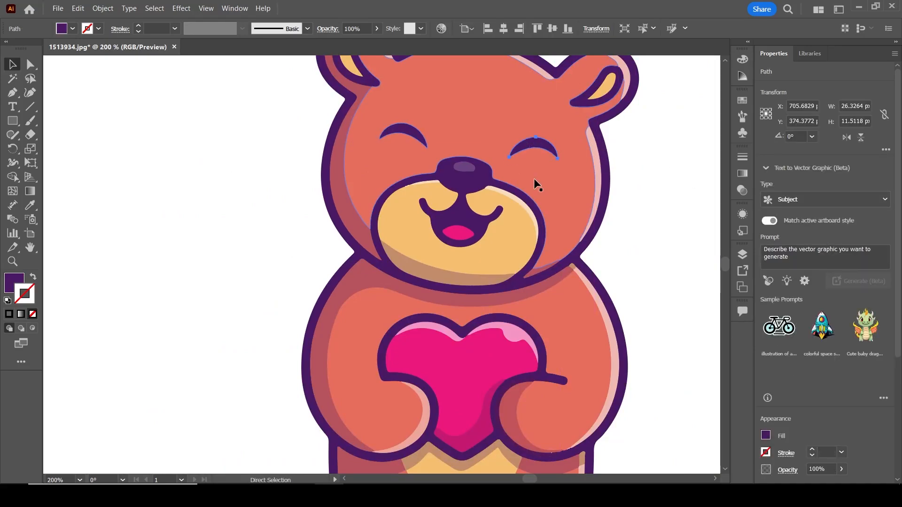
key("ctrl+z")
Enlarge the whole bear proportionally to about 482 × 837 px and move it to the left half of the artboard, at about X 335 px.
scroll(620, 192, "down", 3)
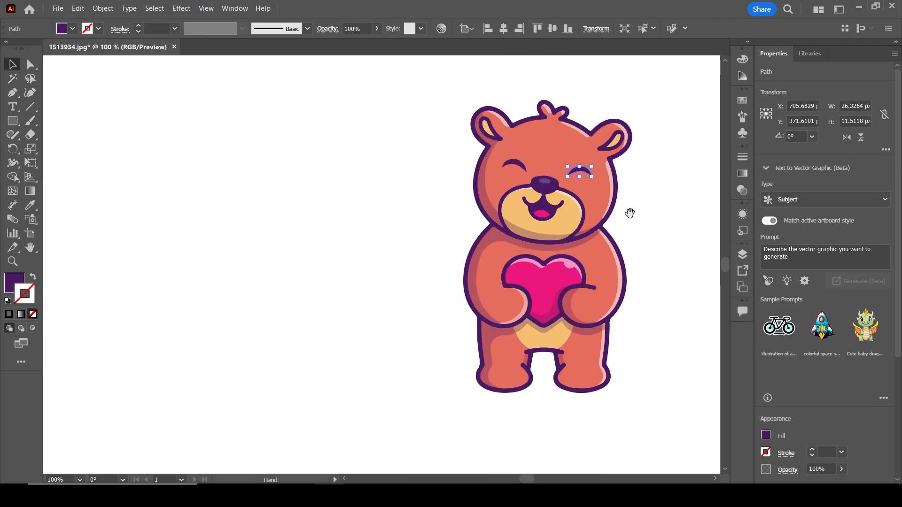
left_click_drag(629, 213, 424, 226)
left_click(221, 111)
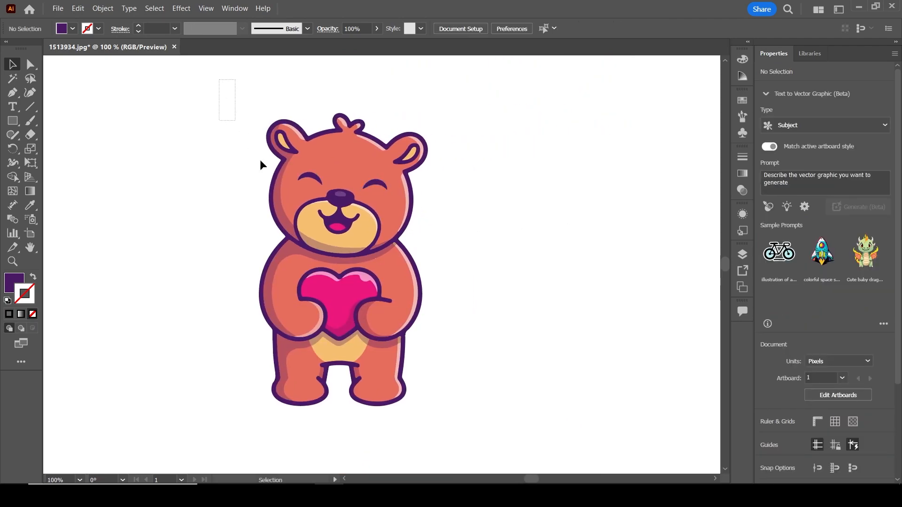
left_click_drag(260, 161, 463, 425)
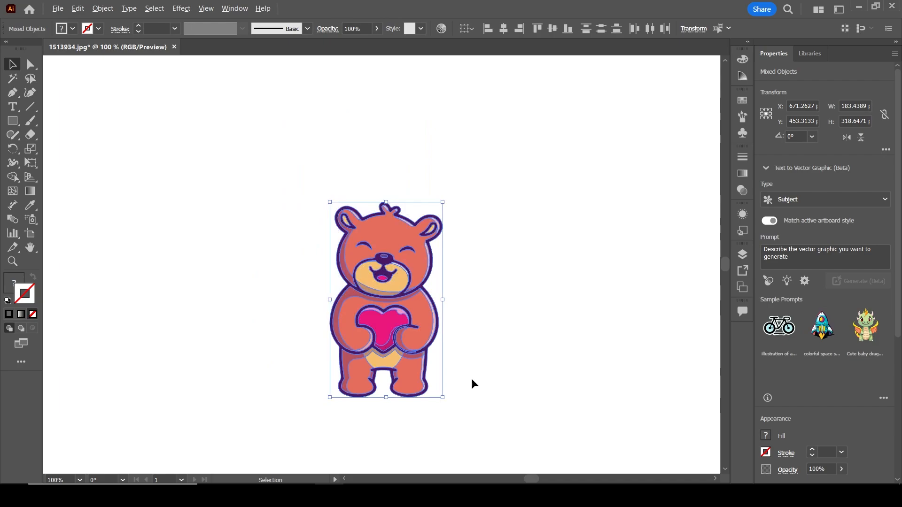
scroll(472, 379, "down", 3)
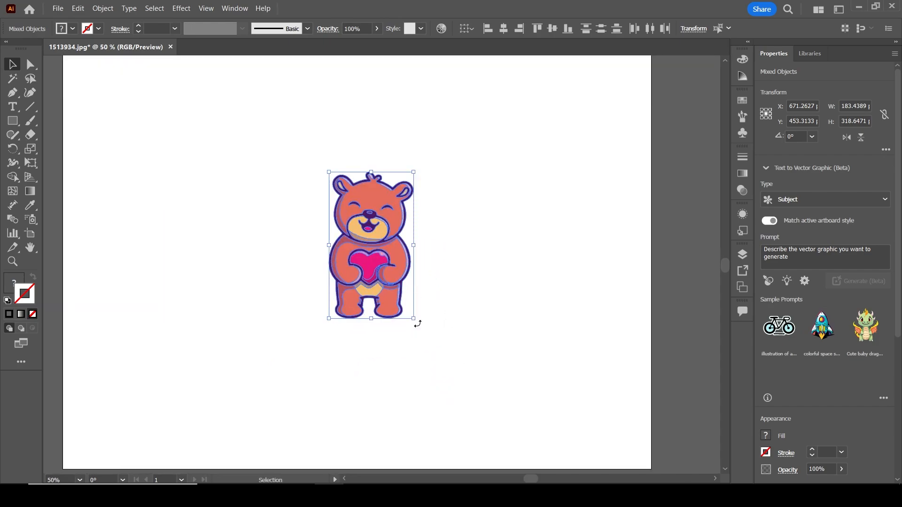
left_click_drag(416, 319, 536, 439)
scroll(448, 316, "down", 2)
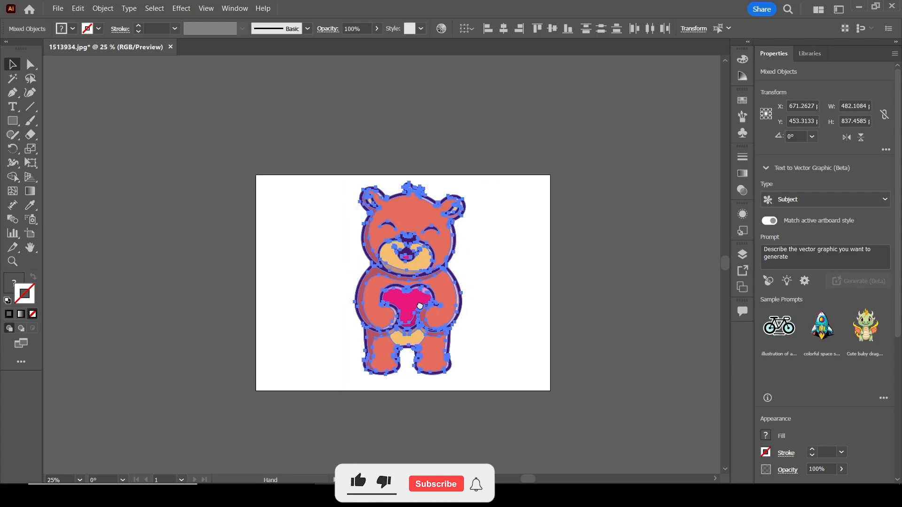
left_click_drag(467, 296, 390, 294)
left_click_drag(495, 268, 371, 264)
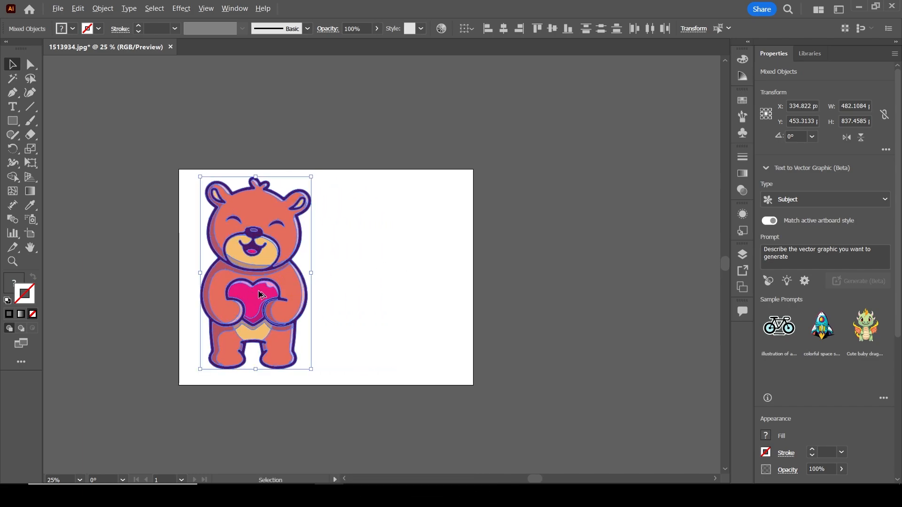
Place a duplicate of the bear just outside the artboard's right edge and group the duplicate's shapes.
left_click_drag(260, 294, 547, 300)
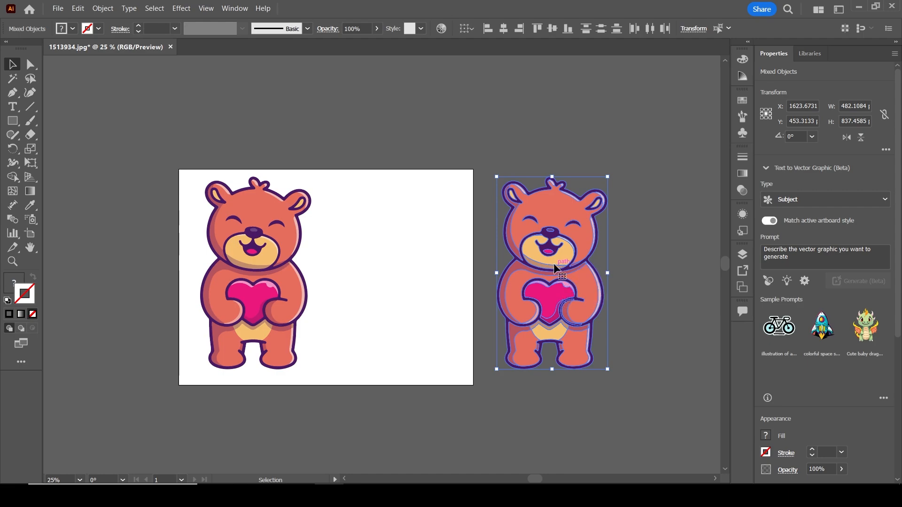
right_click(545, 209)
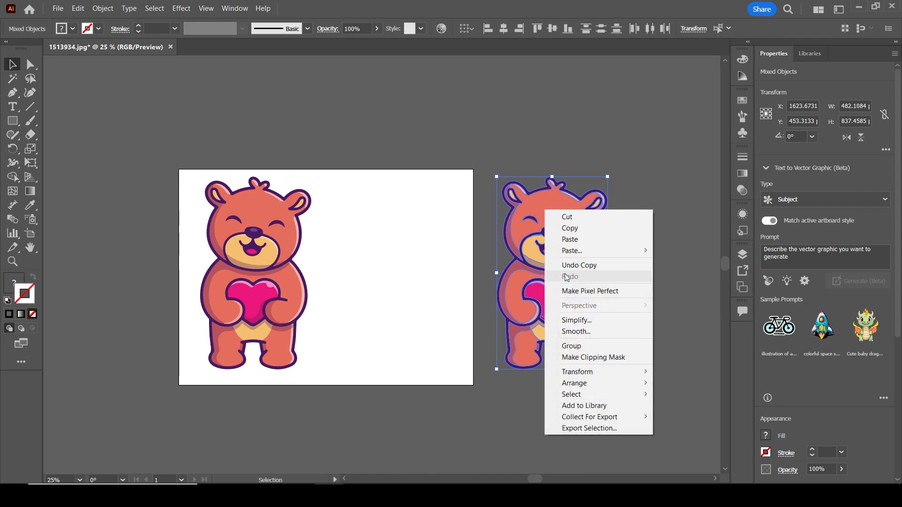
left_click(568, 346)
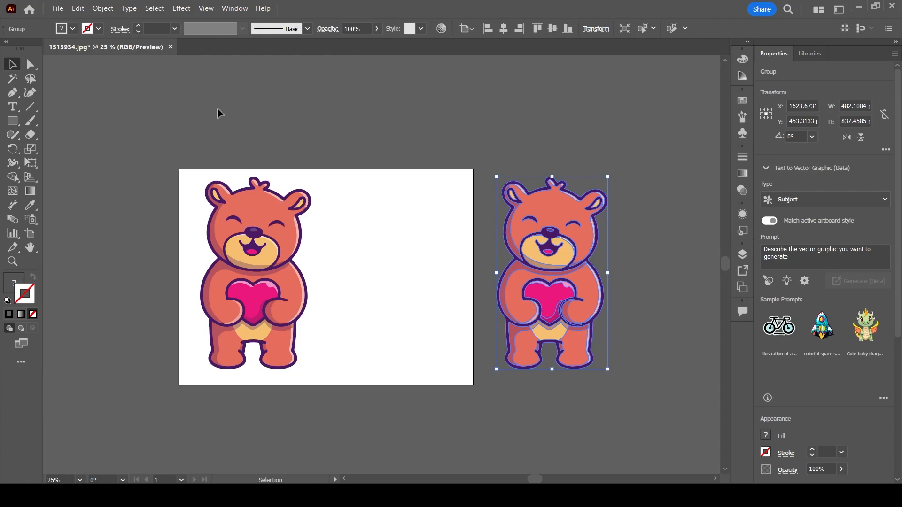
Rasterize the duplicated bear in RGB at High (300 ppi) with a transparent background and 0 px added around it.
left_click(108, 11)
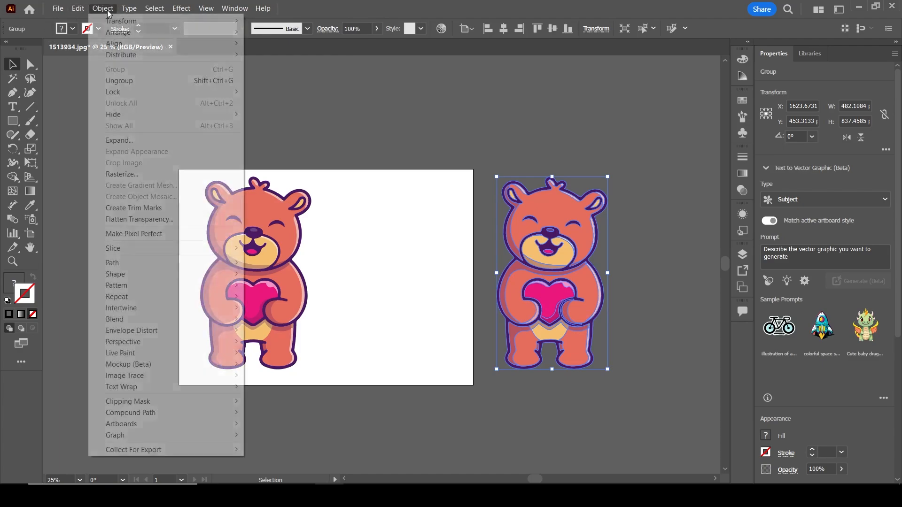
left_click(134, 179)
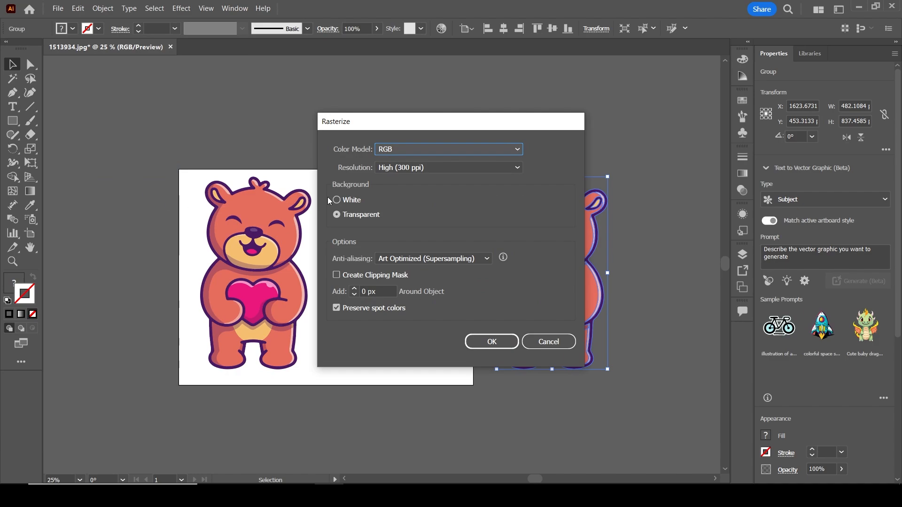
left_click(463, 167)
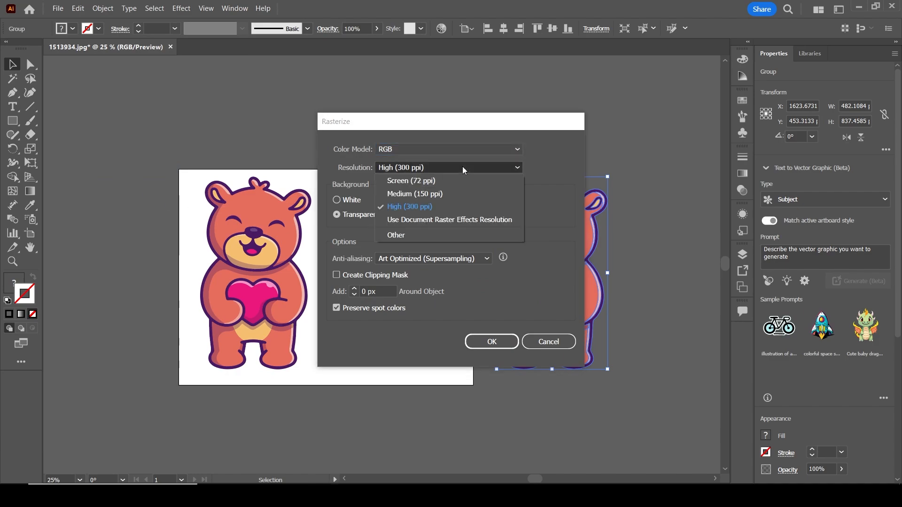
left_click(419, 207)
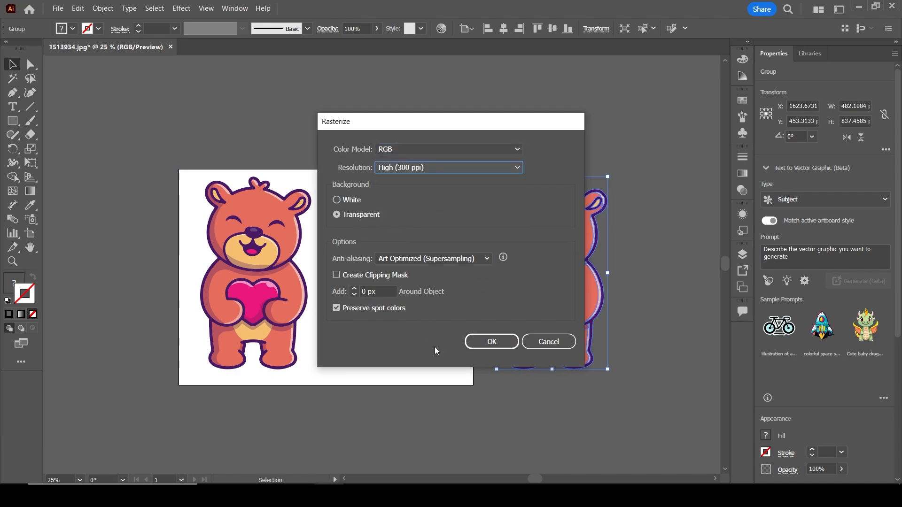
left_click(384, 292)
left_click(496, 344)
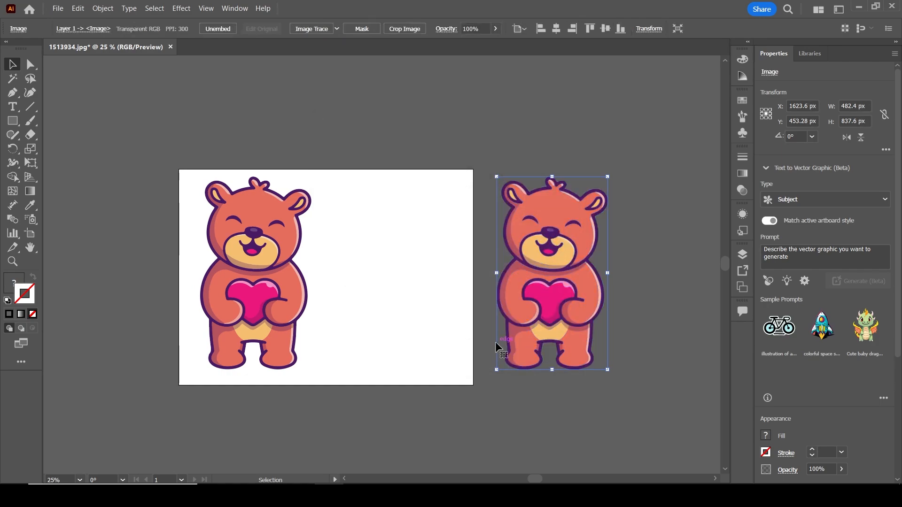
left_click(646, 263)
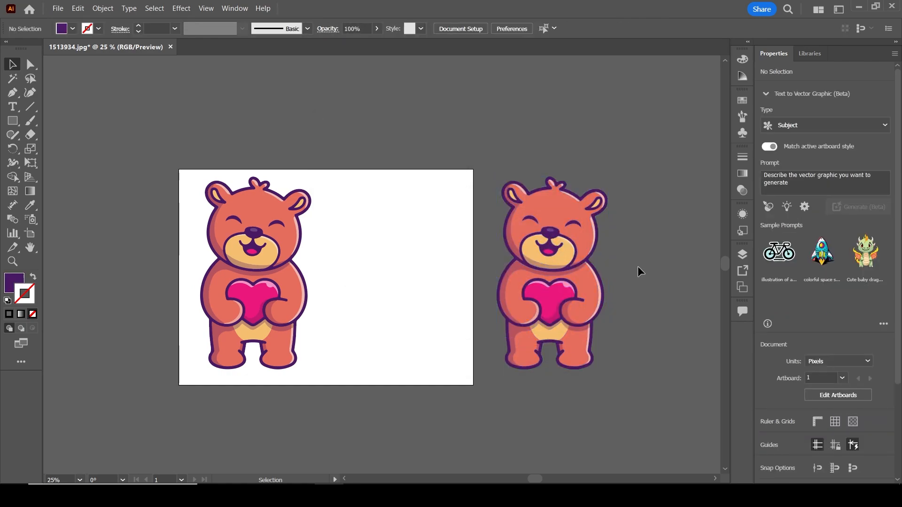
Create an object mosaic from the rasterized bear, 35 tiles wide and 61 high by ratio, in colour with 0 px tile spacing.
left_click(549, 239)
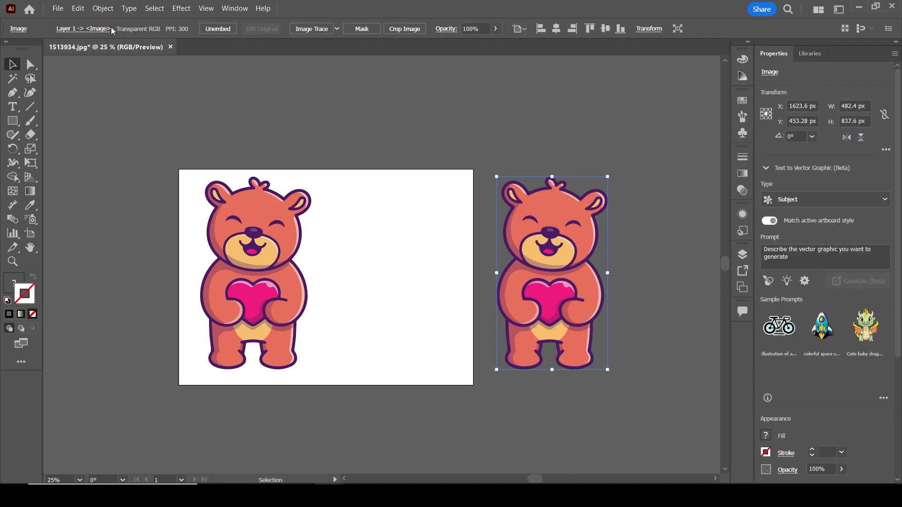
left_click(106, 11)
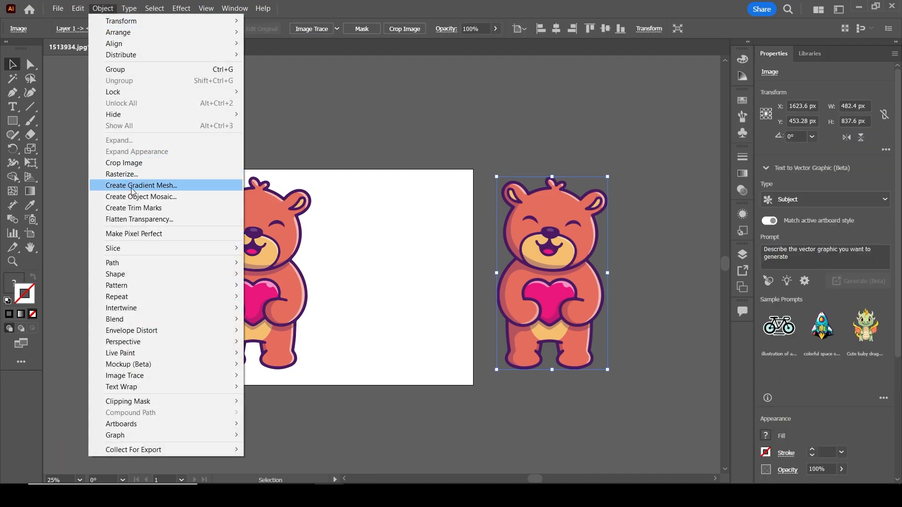
left_click(161, 198)
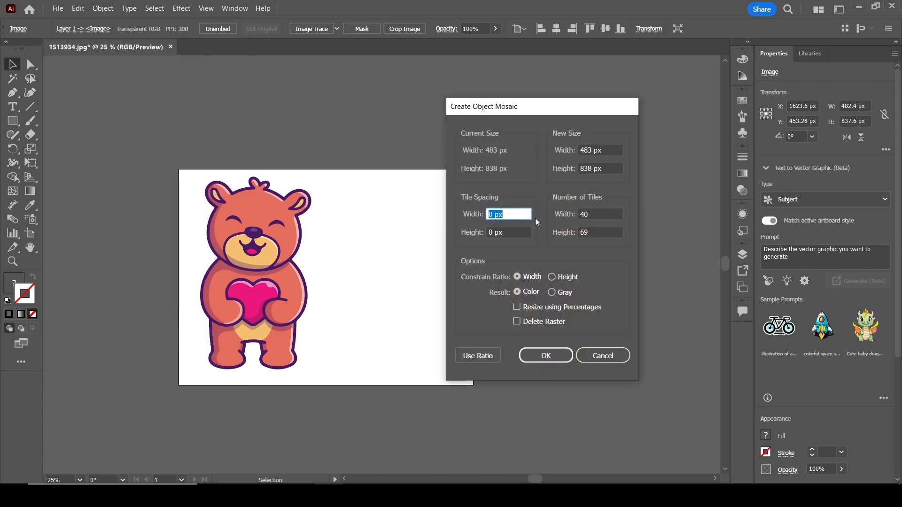
left_click(593, 215)
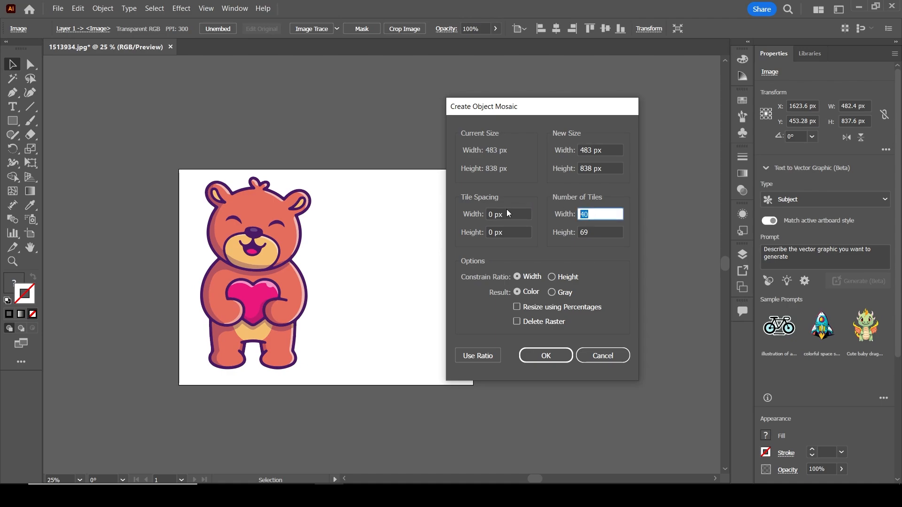
type("35")
left_click_drag(562, 111, 411, 110)
left_click(324, 358)
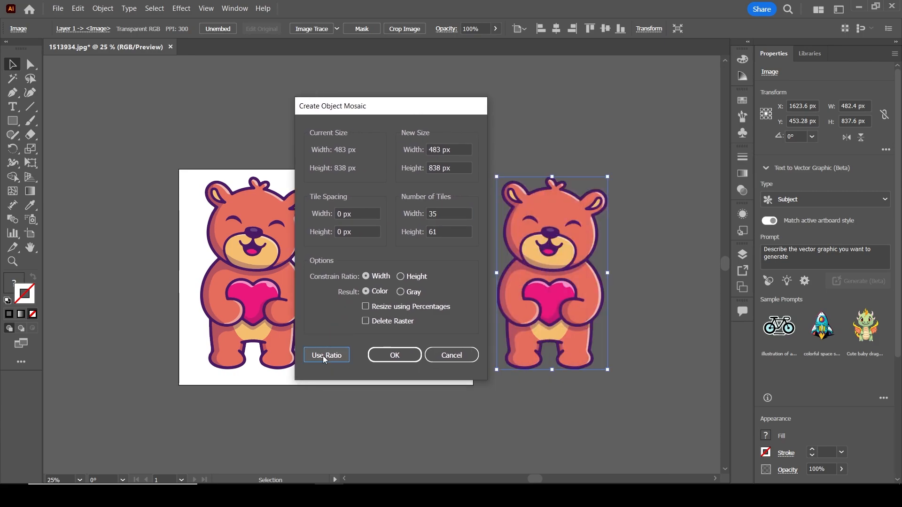
left_click(389, 357)
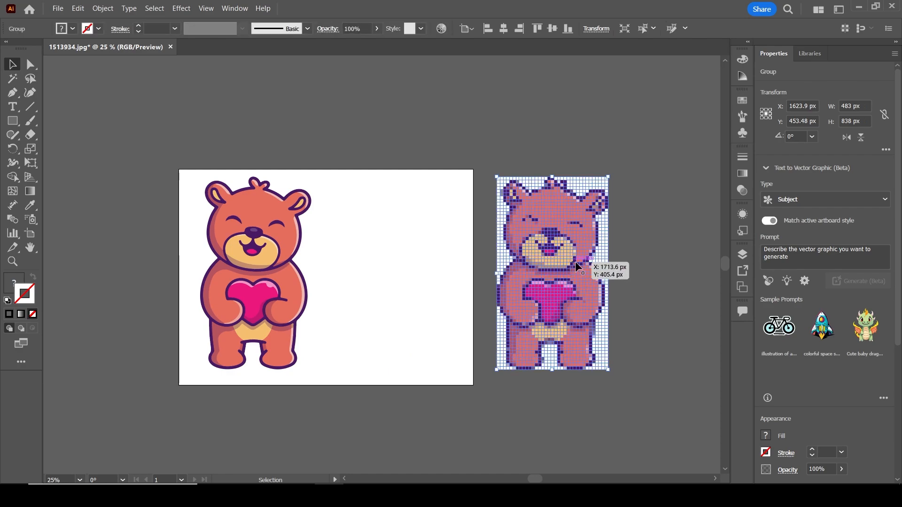
left_click(629, 249)
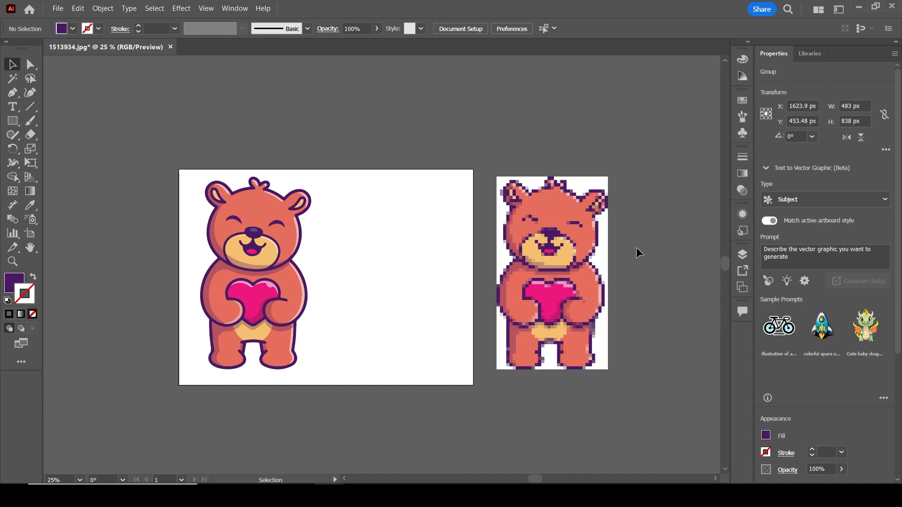
Ungroup the mosaic bear into individual tiles and clear the selection.
scroll(579, 266, "up", 1)
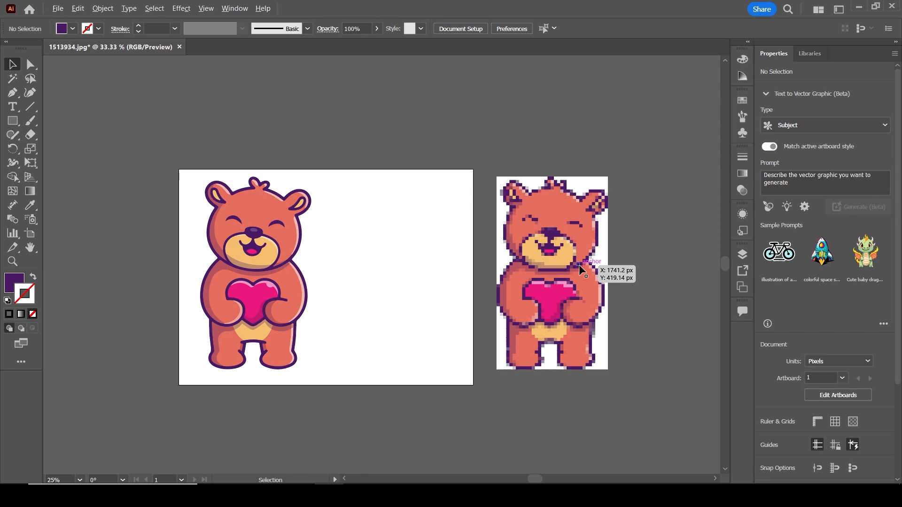
left_click(599, 265)
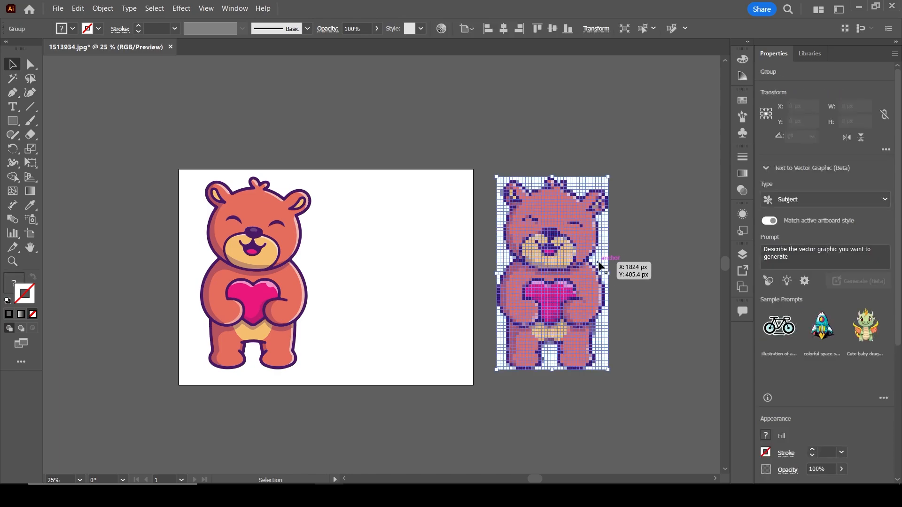
right_click(601, 264)
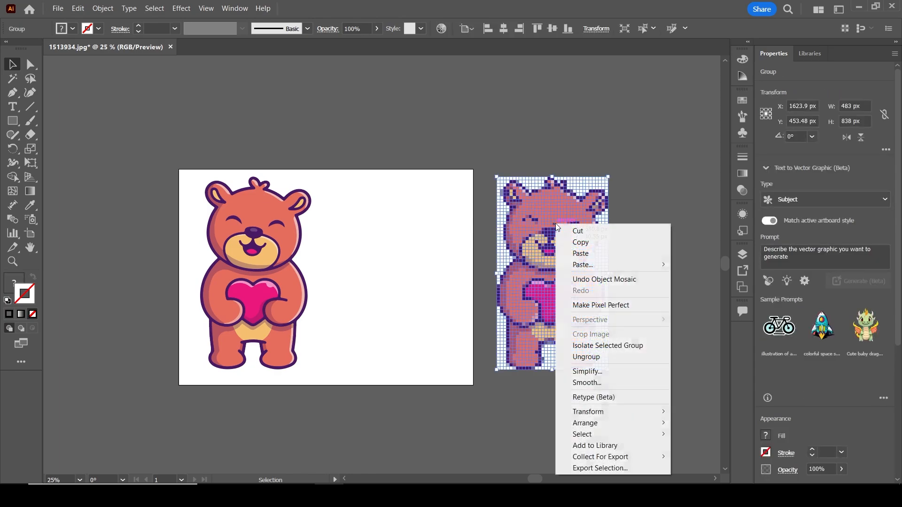
left_click(585, 357)
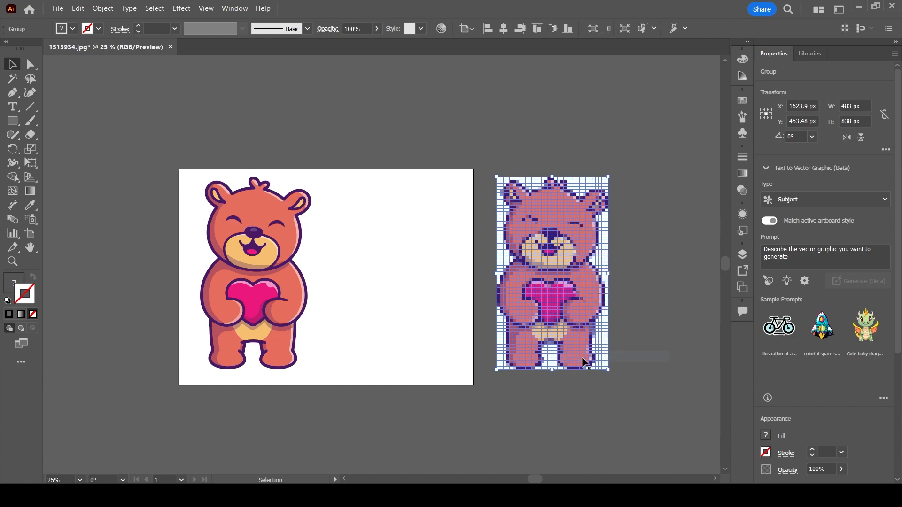
left_click(656, 230)
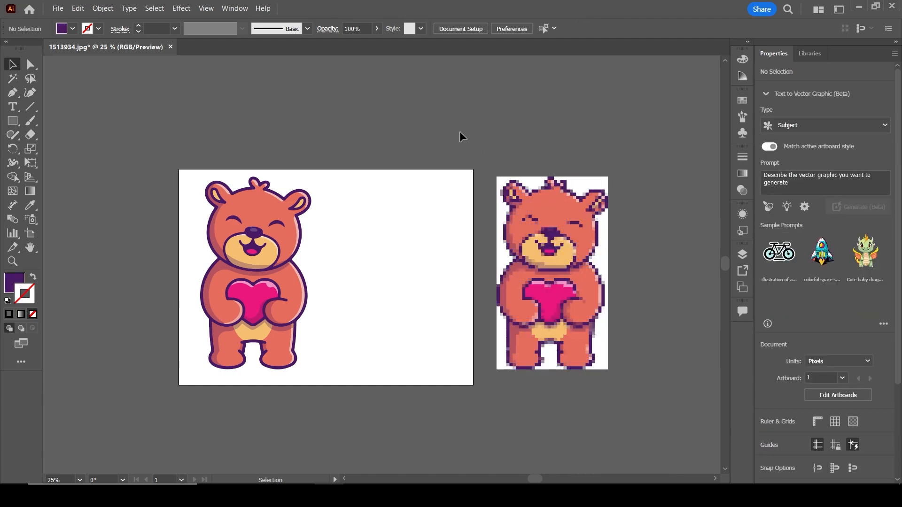
Select the white background tiles around the mosaic bear with the Magic Wand tool and delete them.
left_click(13, 79)
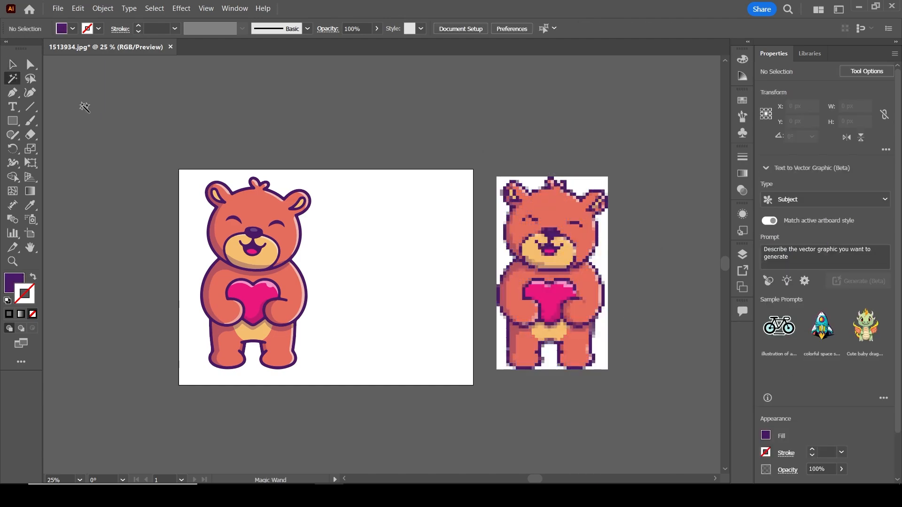
left_click(603, 257)
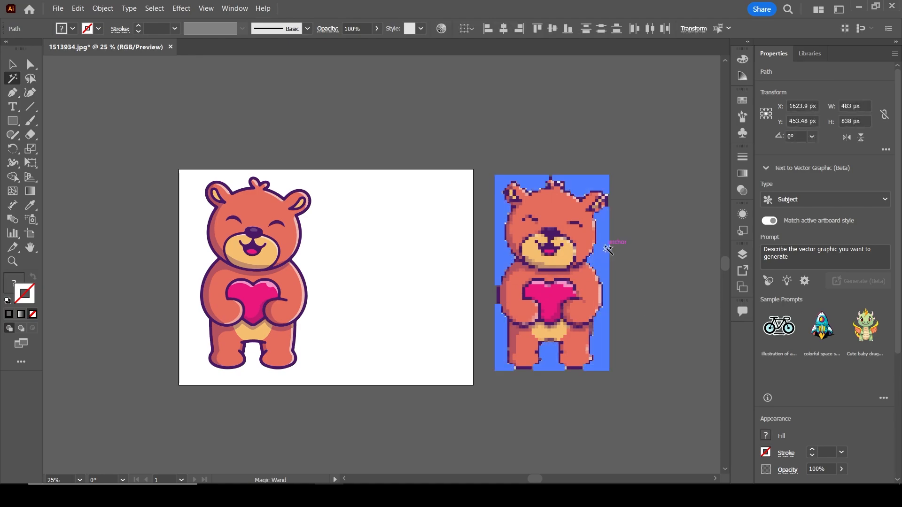
key("Delete")
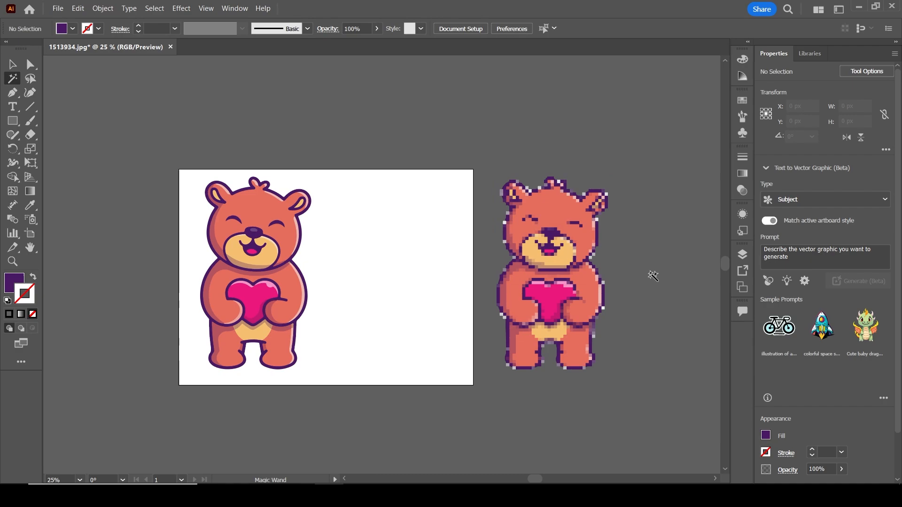
Check the Magic Wand's fill colour tolerance in its settings and close them.
scroll(602, 256, "up", 2)
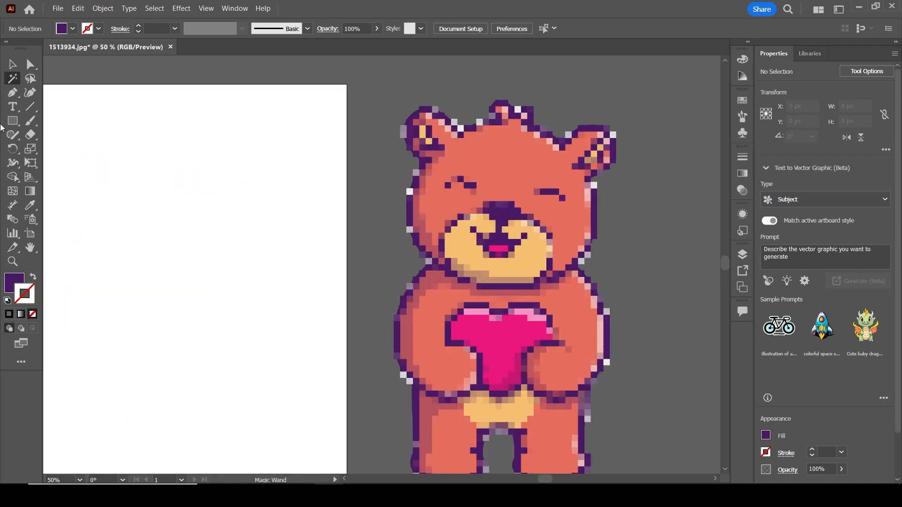
double_click(14, 83)
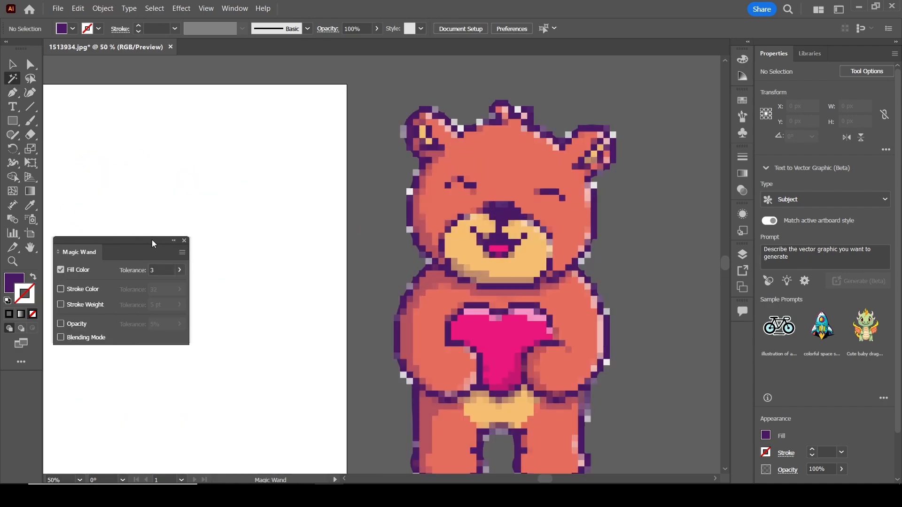
left_click_drag(151, 243, 154, 114)
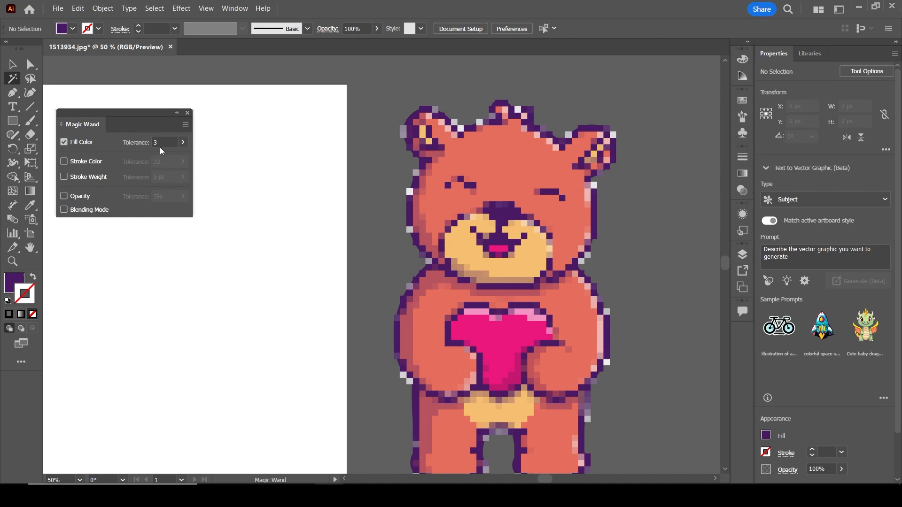
left_click(187, 113)
left_click(520, 111)
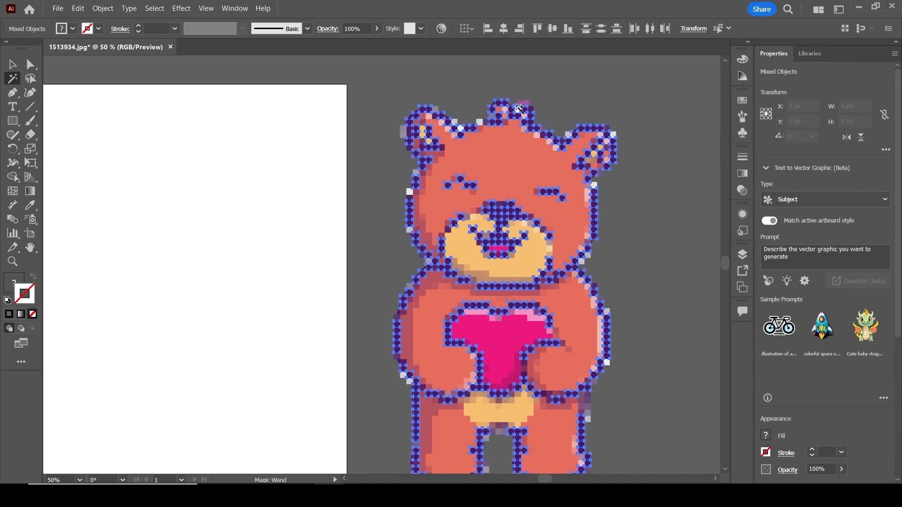
left_click(527, 107)
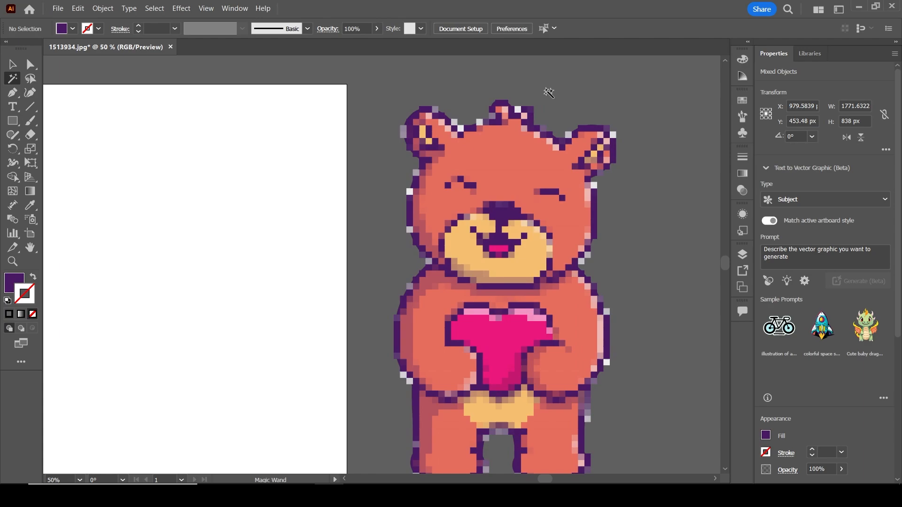
left_click(518, 111)
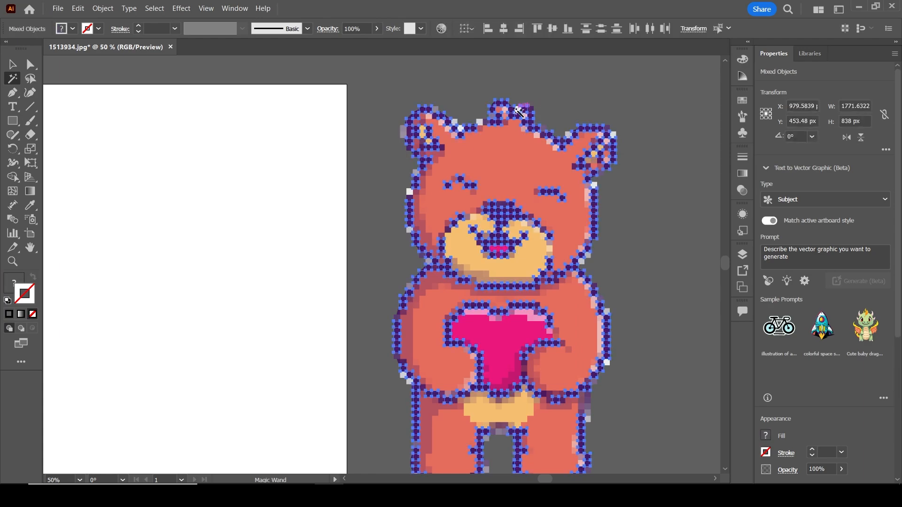
left_click(515, 134)
right_click(516, 134)
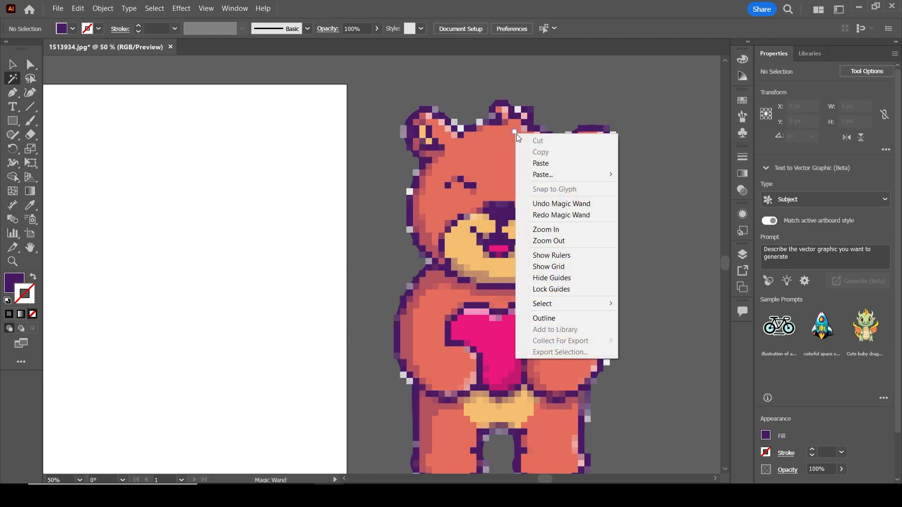
left_click(103, 9)
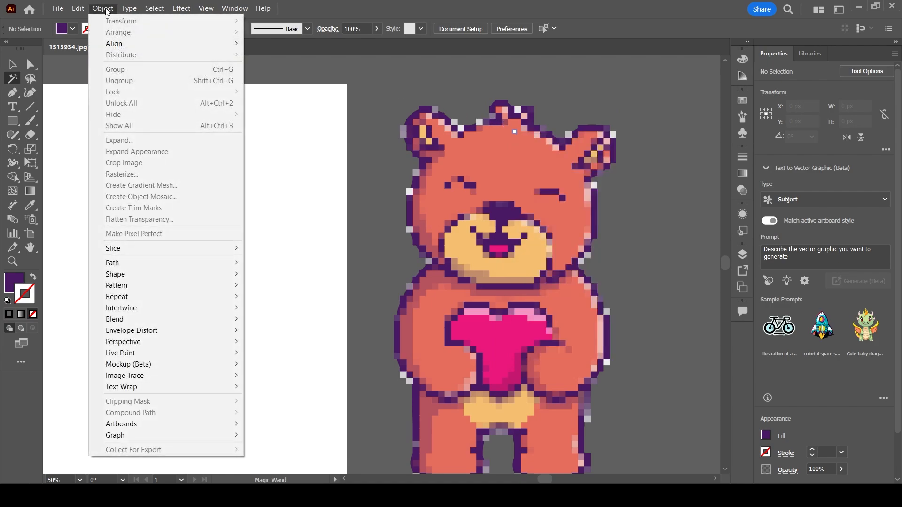
left_click(107, 11)
left_click(129, 9)
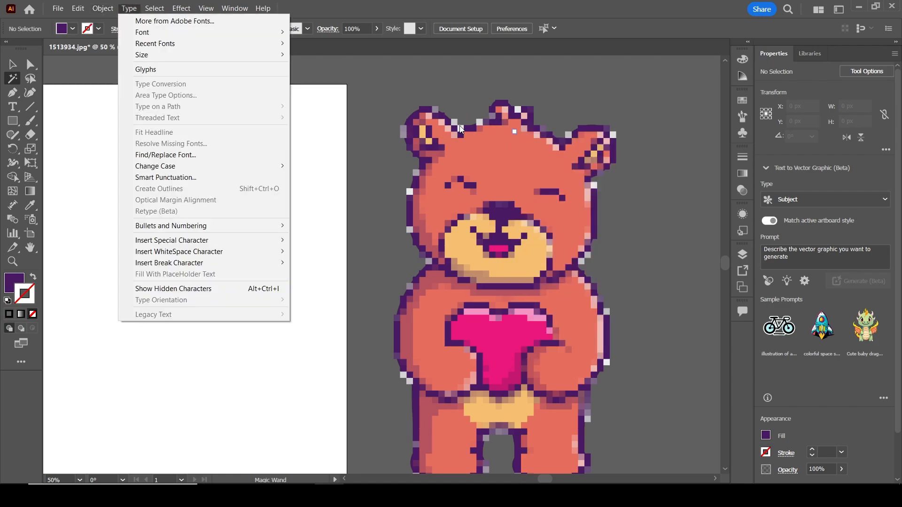
Delete the stray near-white tiles around the mosaic bear's head, right ear tip and arms using Magic Wand selections.
left_click(460, 129)
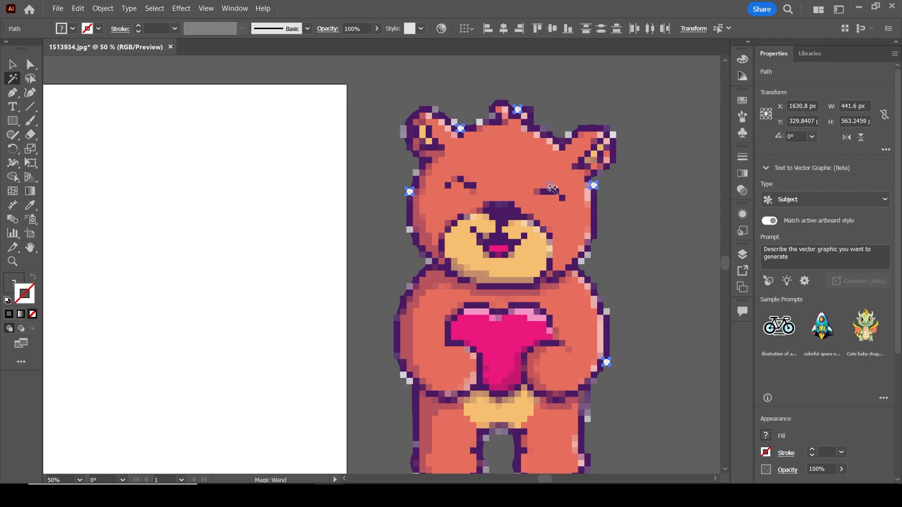
left_click(559, 172)
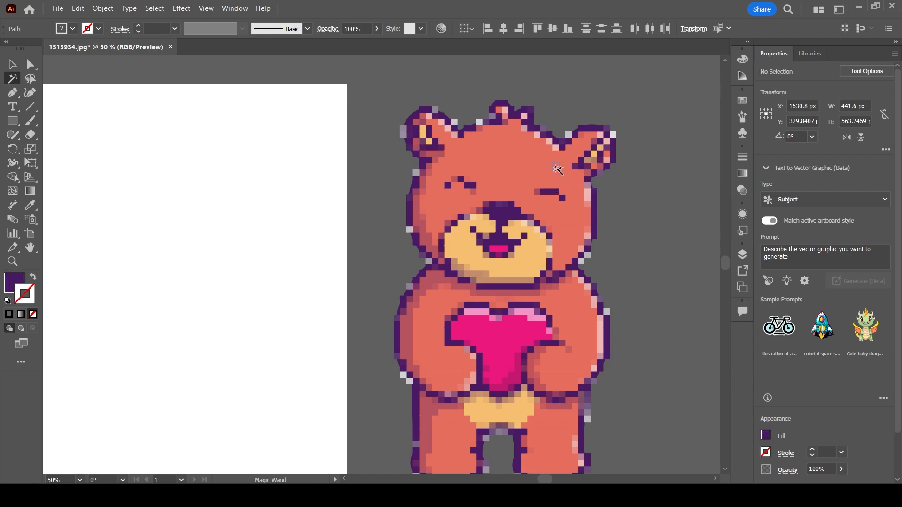
left_click(482, 123)
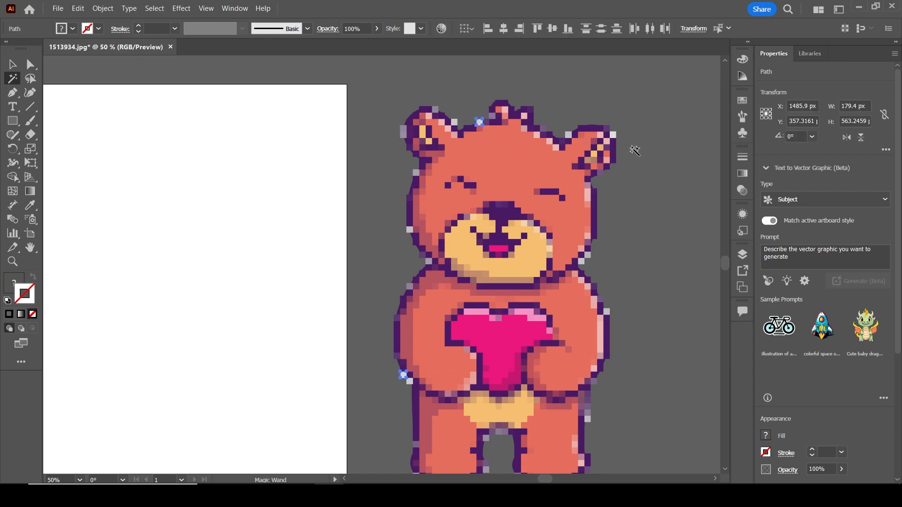
left_click(616, 135)
left_click(616, 134)
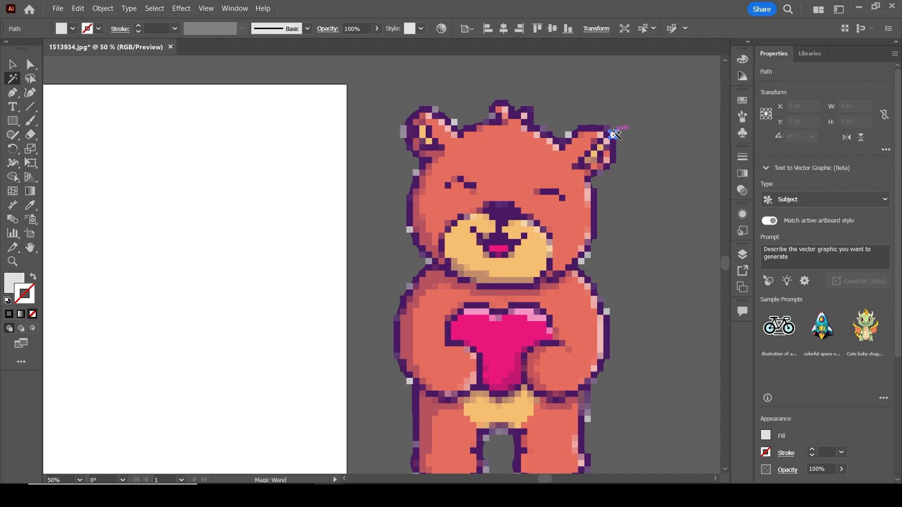
left_click(640, 136)
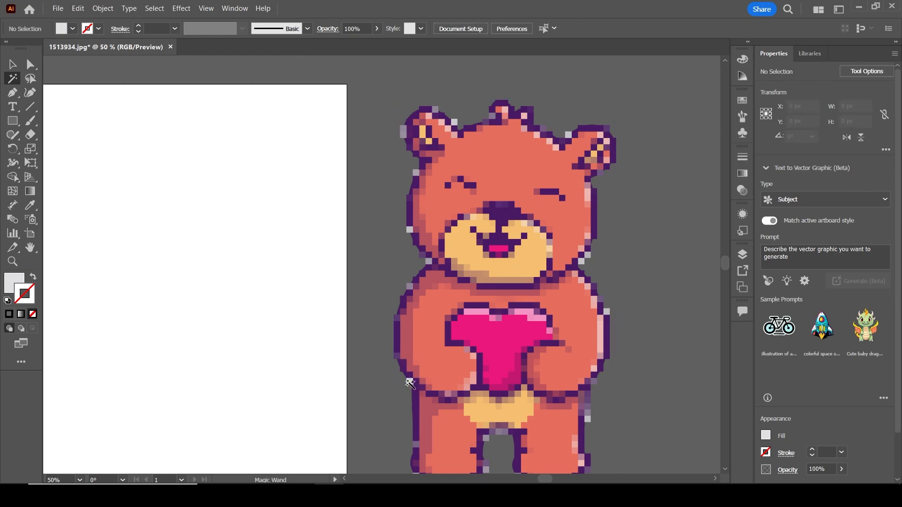
Delete the stray light grey tiles below the bear's left arm and along the outer edge of its right arm.
left_click(409, 381)
left_click(606, 310)
key("Delete")
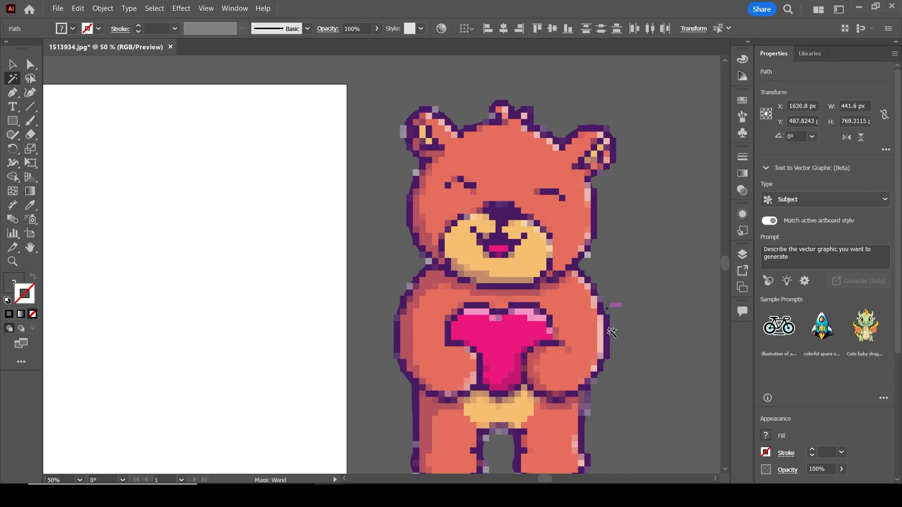
Remove the stray greyish-purple tiles beside the bear's neck, left cheek and left ear using Magic Wand selections.
left_click(589, 254)
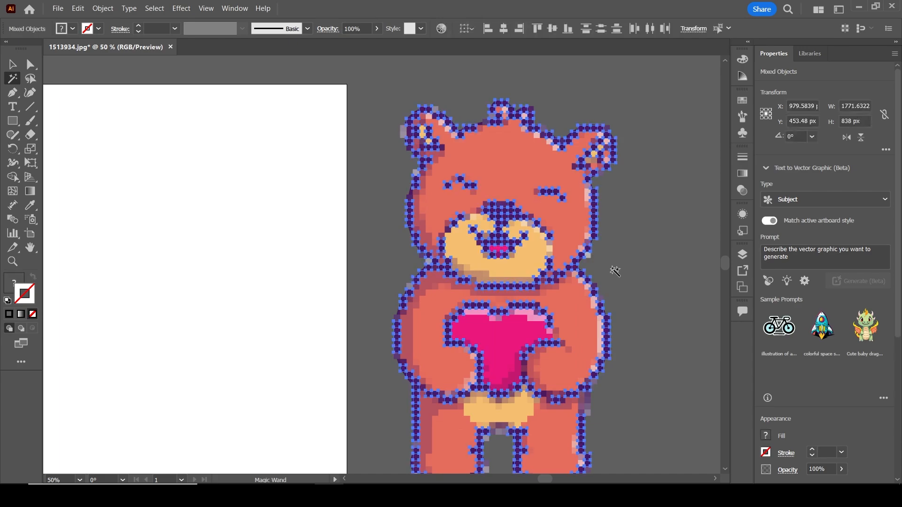
left_click(590, 260)
left_click(587, 259)
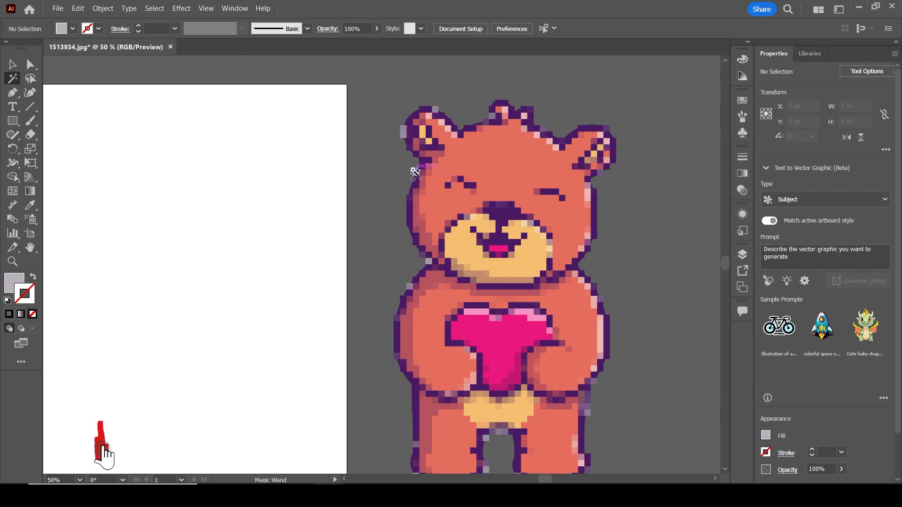
left_click(413, 171)
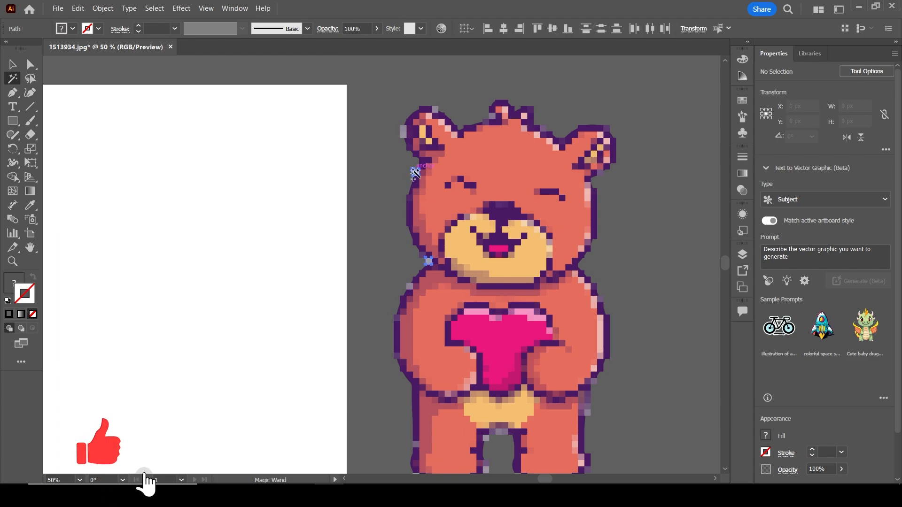
left_click(401, 149)
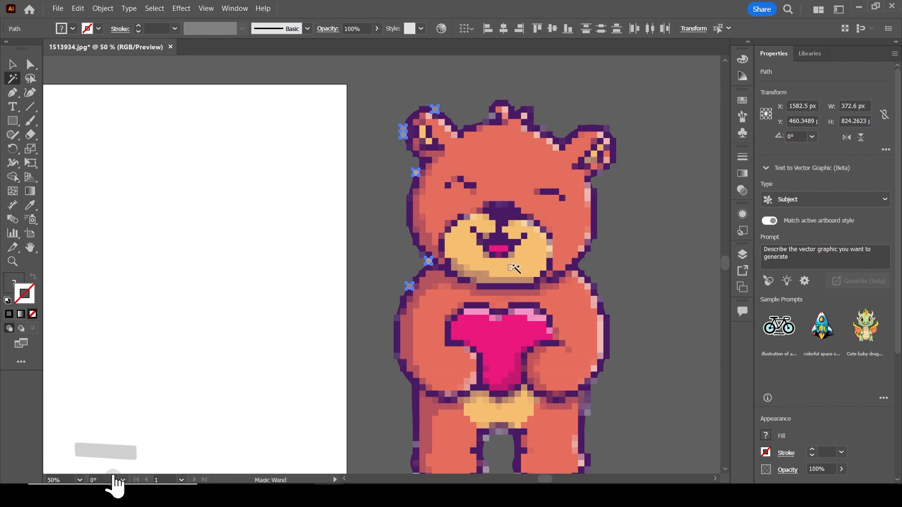
key("ctrl+shift+a")
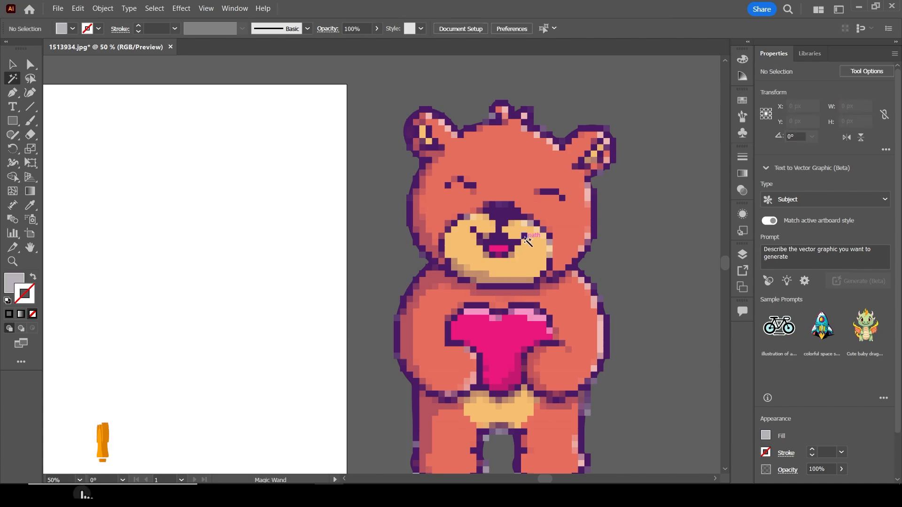
Delete the stray greyish tiles on the inner edge of the left leg and at the left foot's outer corner using Magic Wand selections.
left_click_drag(558, 312, 544, 193)
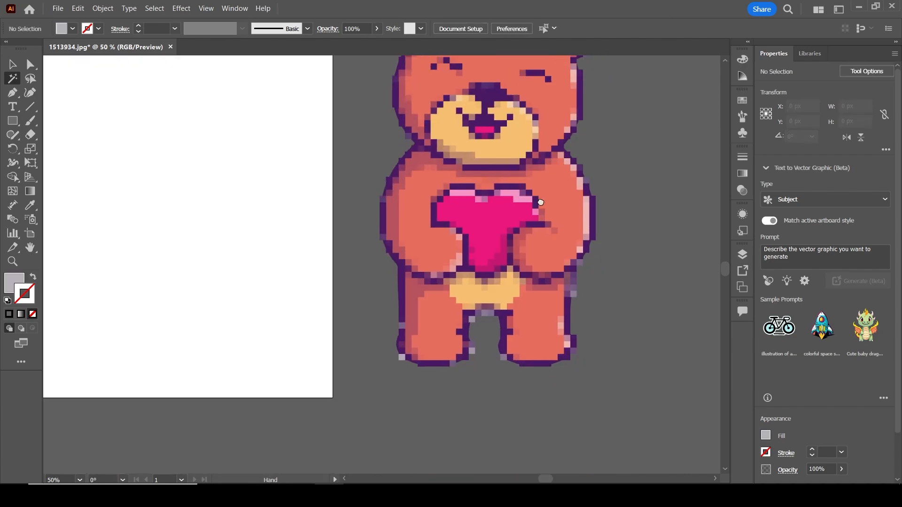
left_click(474, 353)
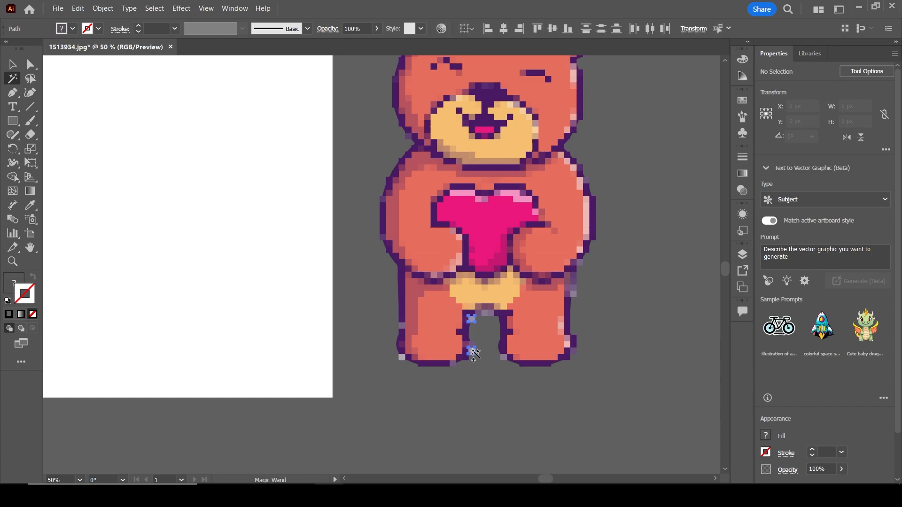
left_click(402, 357, "shift")
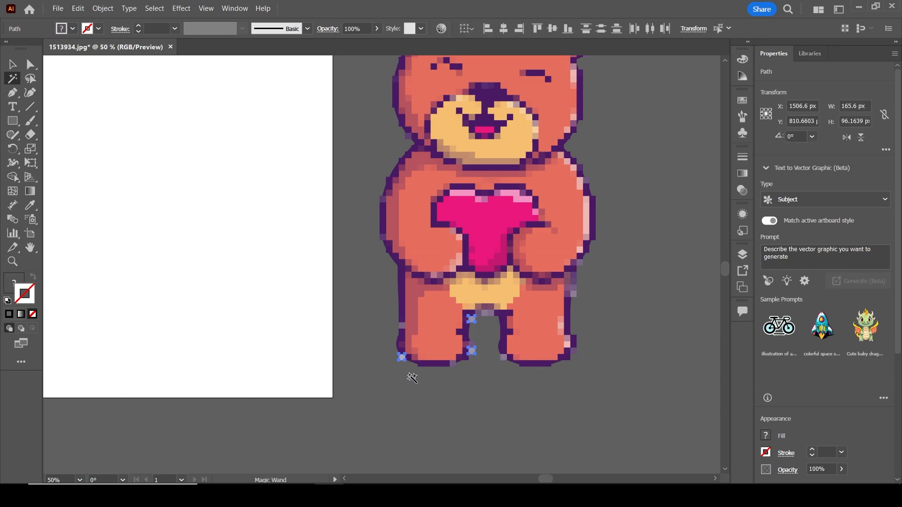
left_click(411, 377)
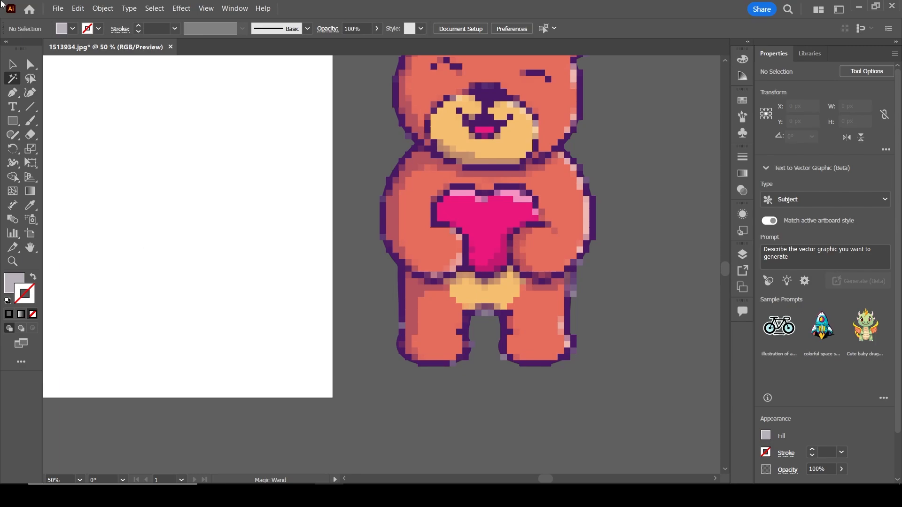
Select all the tiles of the mosaic bear and group them into one object.
left_click(12, 65)
scroll(458, 237, "down", 1)
scroll(458, 236, "down", 1)
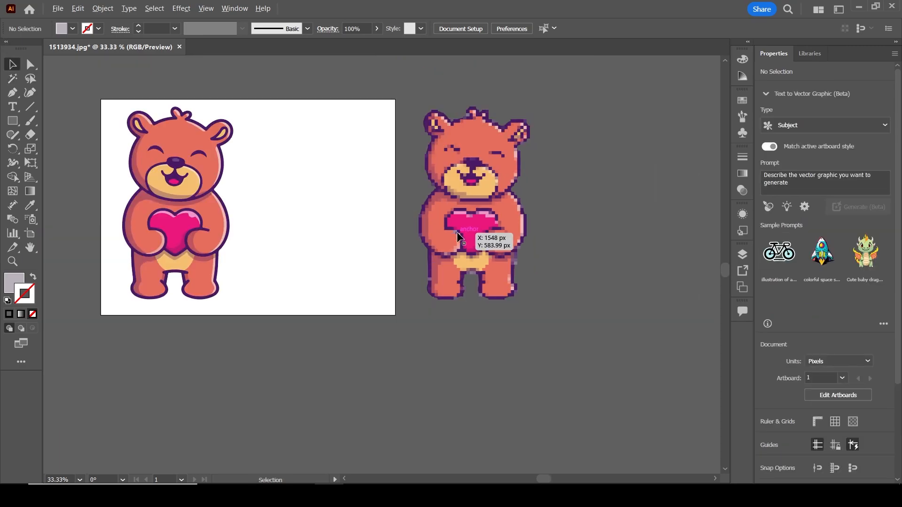
left_click_drag(423, 201, 467, 246)
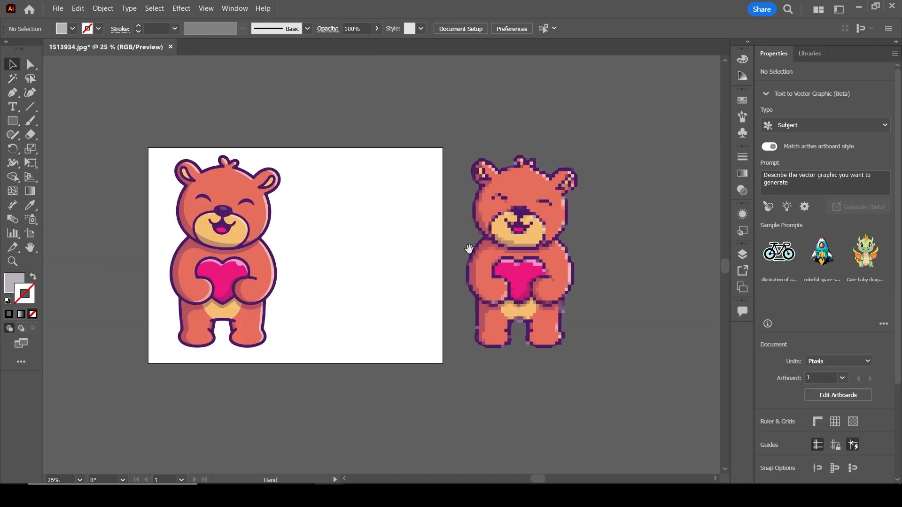
left_click_drag(607, 359, 564, 272)
right_click(565, 271)
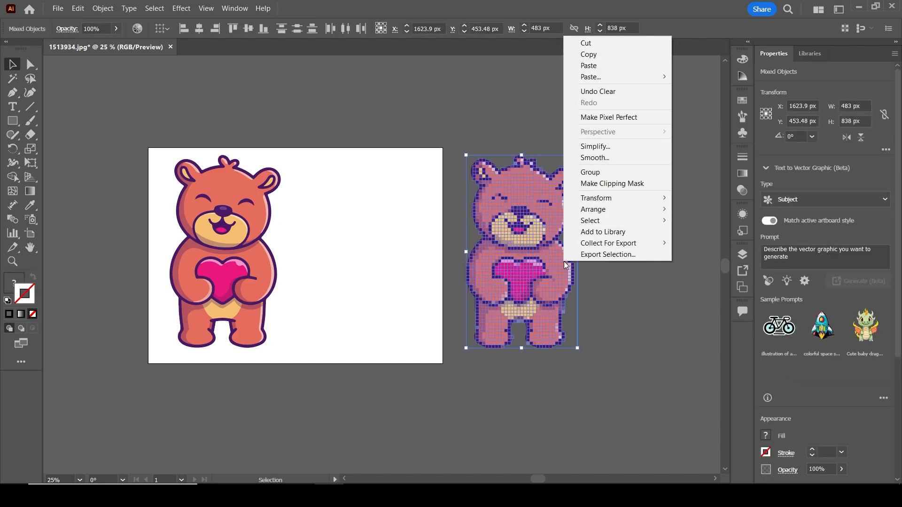
left_click(594, 172)
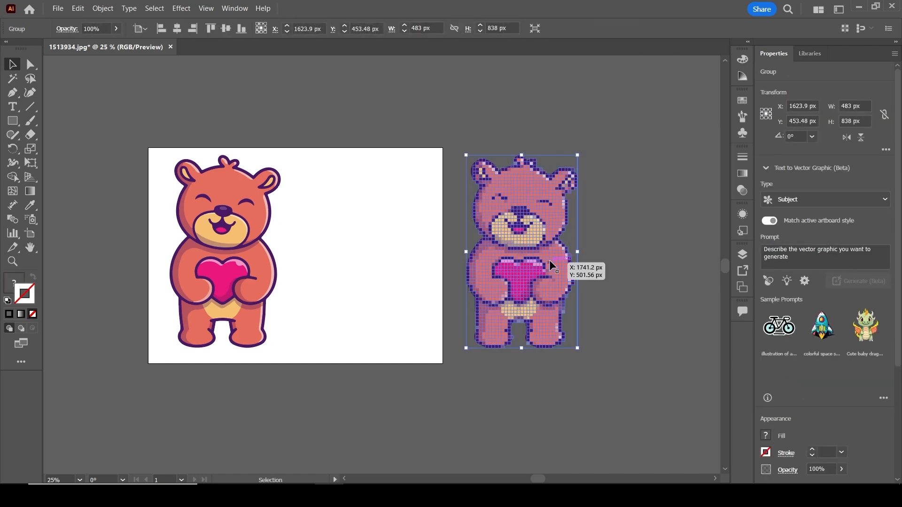
Move the grouped mosaic bear onto the artboard beside the vector bear, deselect it and fit the artboard in view.
left_click_drag(549, 261, 399, 255)
left_click(525, 226)
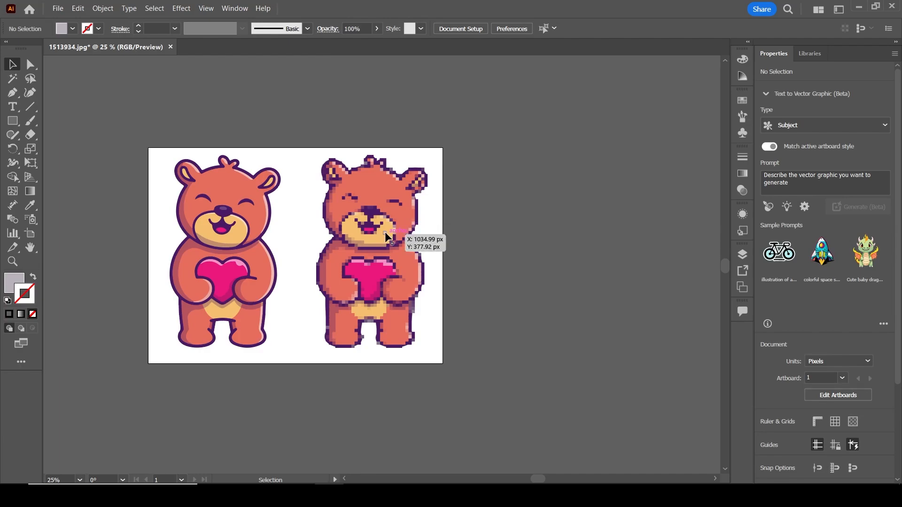
key("ctrl+0")
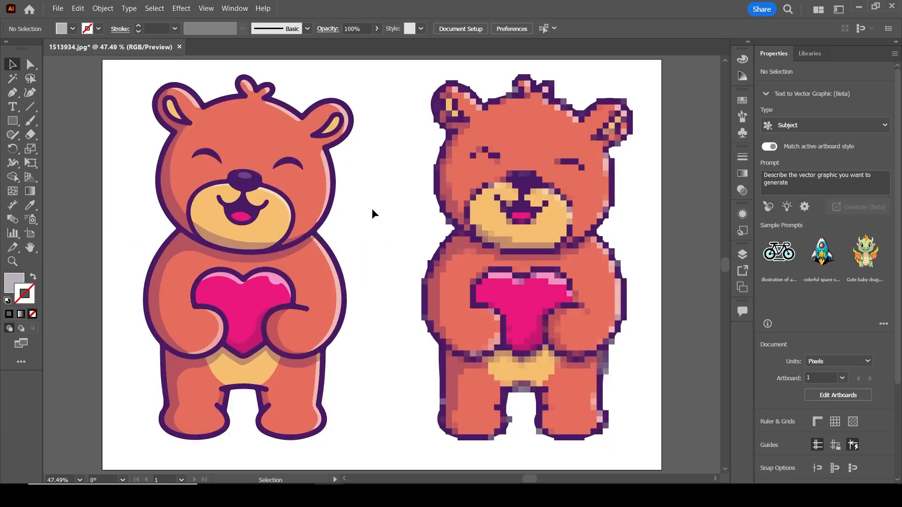